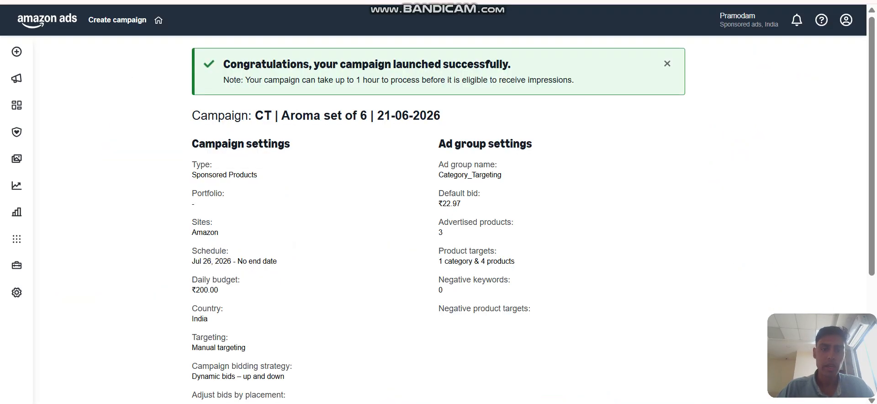
- Review the launched campaign's summary and start creating another Sponsored Products campaign for Amazon and beyond
{"action": "left_click_drag", "start_coordinate": [252, 116], "coordinate": [441, 115]}
{"action": "scroll", "coordinate": [438, 219], "scroll_direction": "down", "scroll_amount": 4}
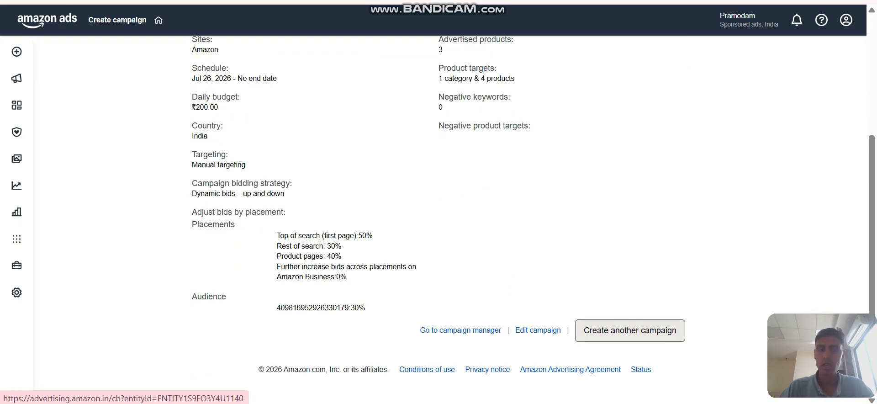
{"action": "left_click", "coordinate": [630, 330]}
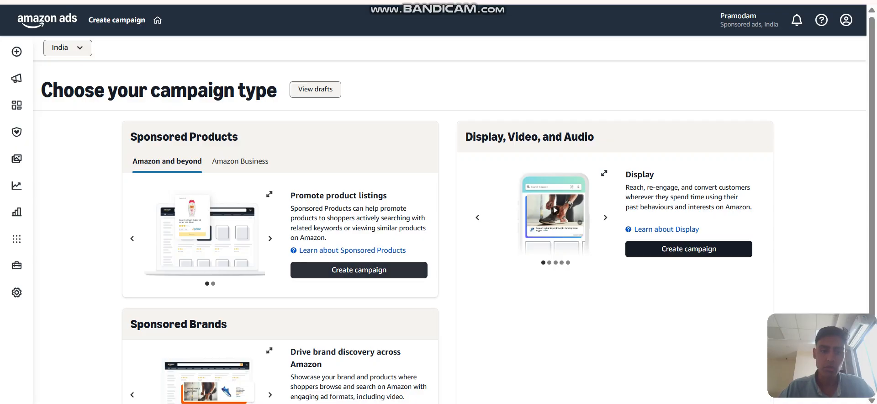
{"action": "left_click", "coordinate": [359, 270]}
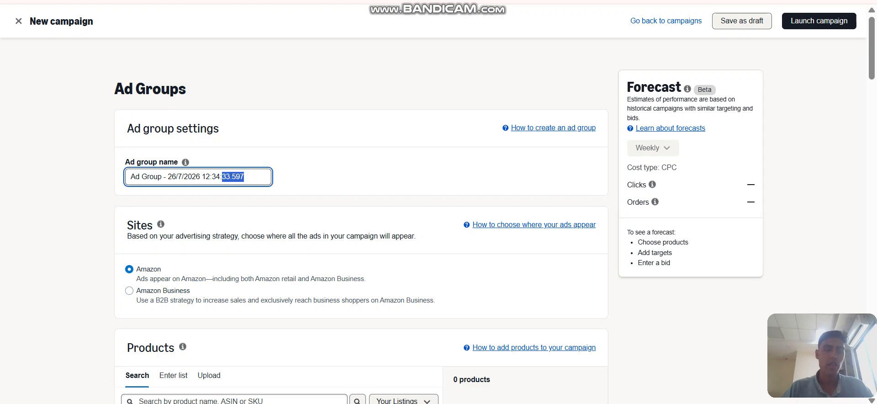
- Name the ad group Category_Targeting
{"action": "triple_click", "coordinate": [234, 176]}
{"action": "type", "text": "Cate"}
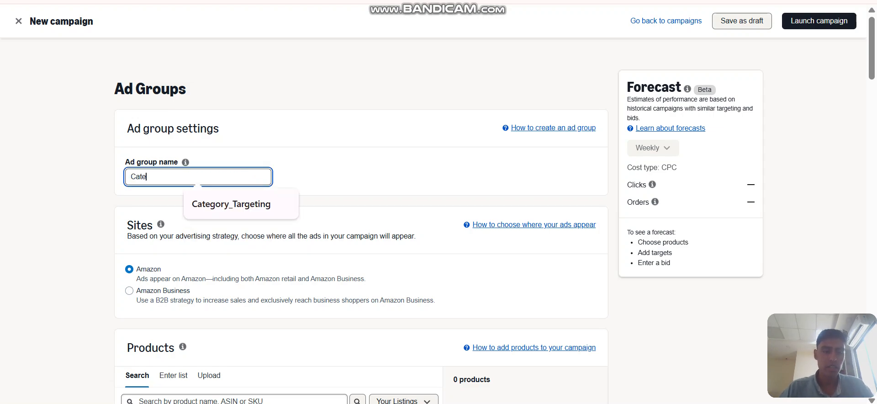
{"action": "key", "text": "Down"}
{"action": "key", "text": "Return"}
- Set the ad group's product selection to entering a list of ASINs
{"action": "scroll", "coordinate": [361, 229], "scroll_direction": "down", "scroll_amount": 2}
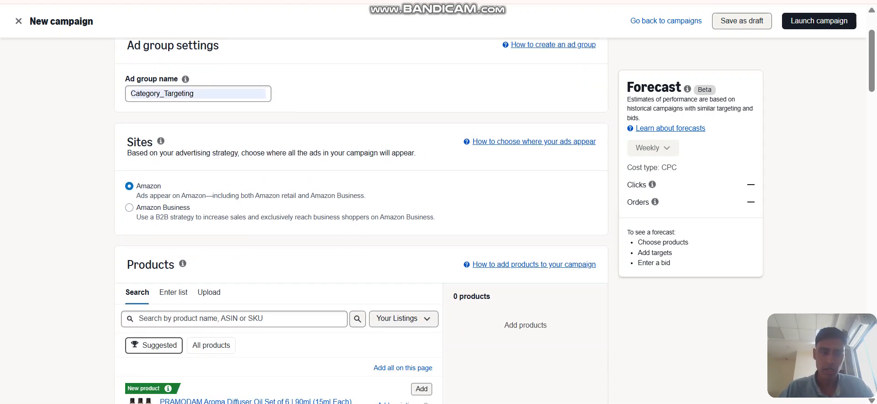
{"action": "scroll", "coordinate": [361, 229], "scroll_direction": "down", "scroll_amount": 3}
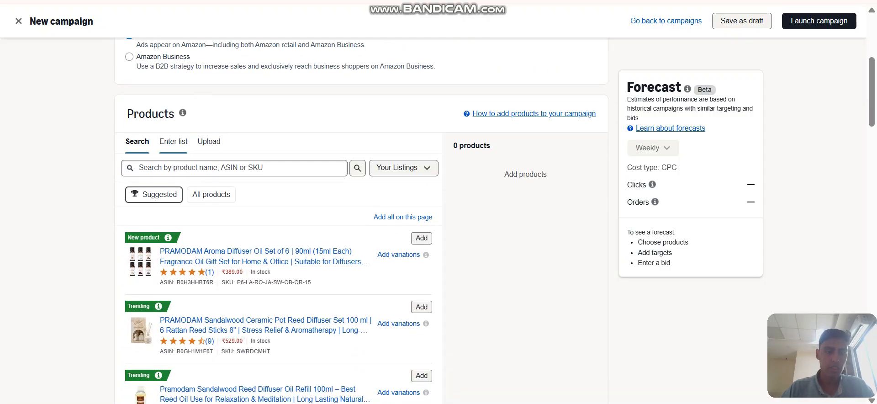
{"action": "left_click", "coordinate": [173, 142]}
{"action": "left_click", "coordinate": [205, 197]}
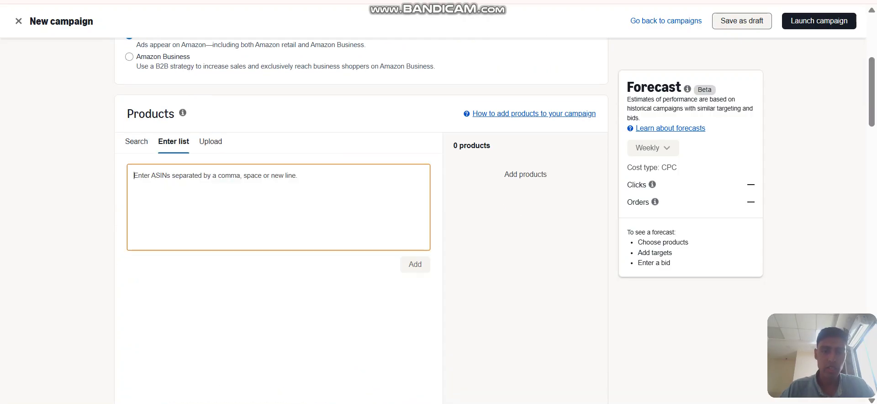
- Switch to Notepad and copy the Reed Diffuser Oil ASINs from B0GH1M1F6T through B0GH1P9519
{"action": "key", "text": "alt+Tab"}
{"action": "key", "text": "alt+Tab"}
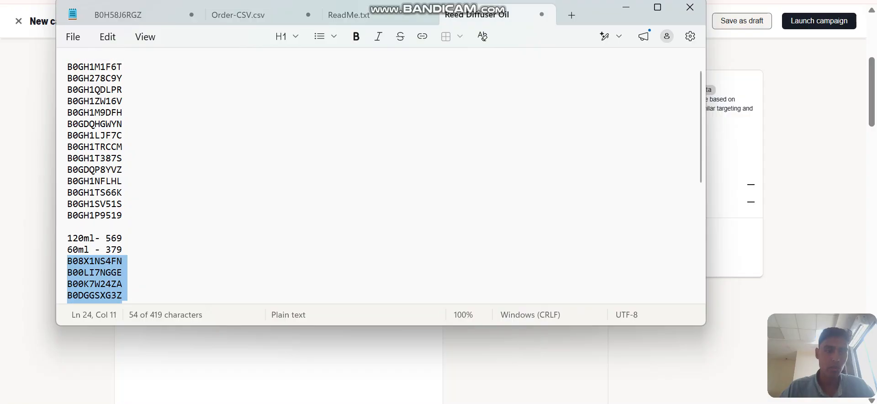
{"action": "scroll", "coordinate": [347, 182], "scroll_direction": "up", "scroll_amount": 1}
{"action": "left_click_drag", "start_coordinate": [123, 237], "coordinate": [68, 88]}
{"action": "key", "text": "ctrl+c"}
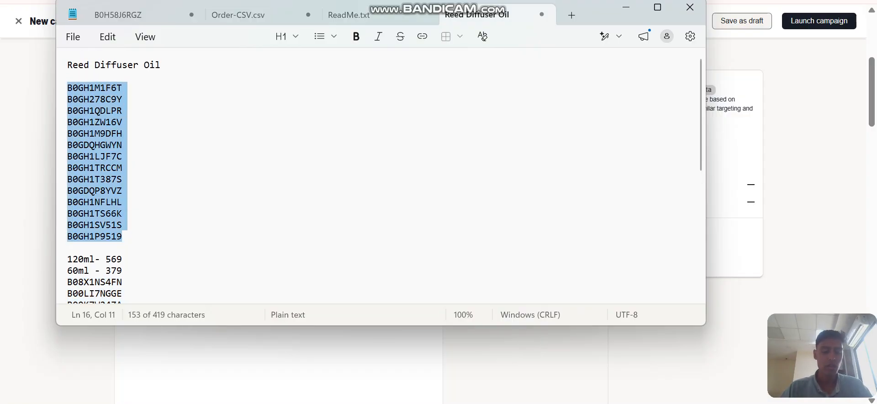
- Return to the campaign form, paste the copied ASINs into the product list and add them to the ad group
{"action": "key", "text": "alt+Tab"}
{"action": "key", "text": "ctrl+v"}
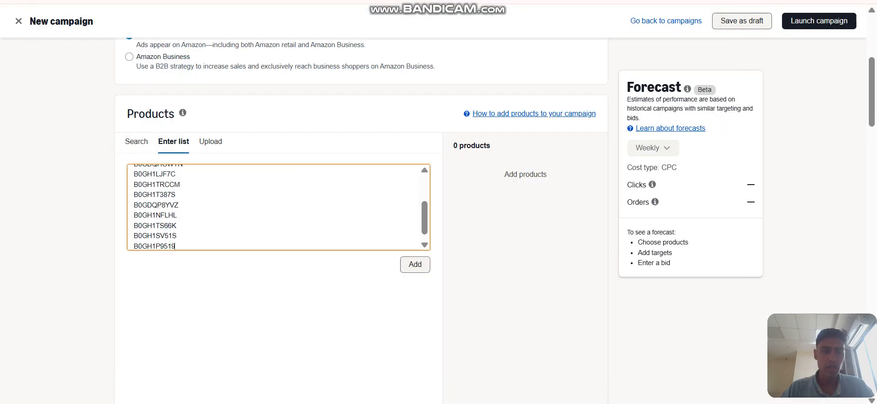
{"action": "left_click", "coordinate": [416, 264]}
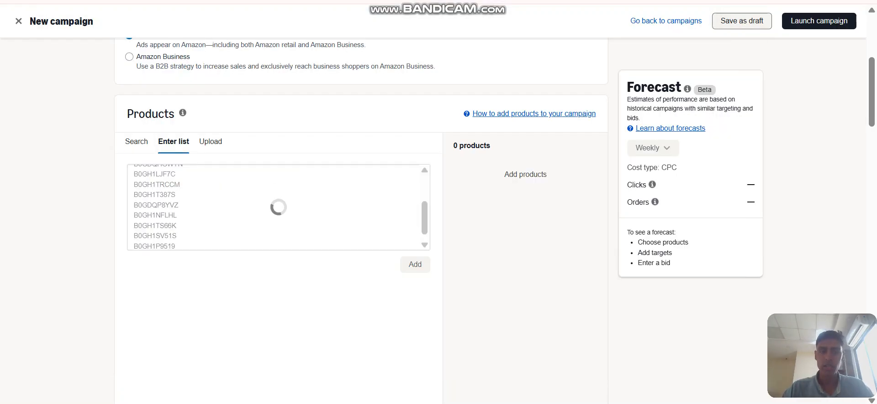
- Choose manual targeting for the campaign with product targeting instead of keyword targeting
{"action": "scroll", "coordinate": [361, 215], "scroll_direction": "up", "scroll_amount": 4}
{"action": "scroll", "coordinate": [361, 215], "scroll_direction": "down", "scroll_amount": 6}
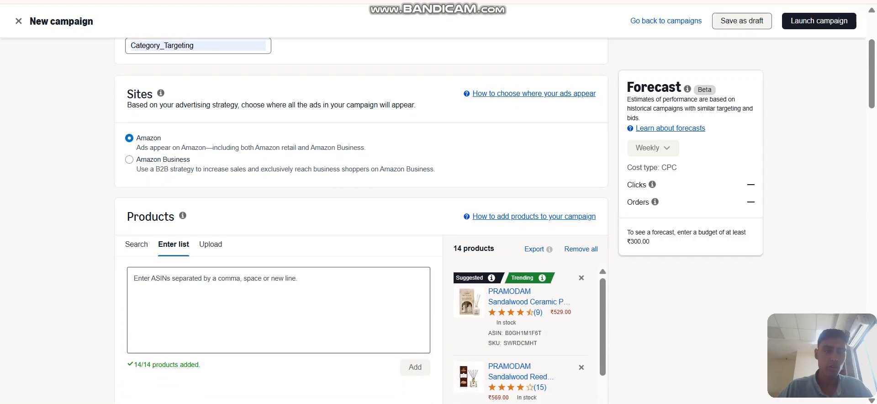
{"action": "scroll", "coordinate": [361, 215], "scroll_direction": "down", "scroll_amount": 6}
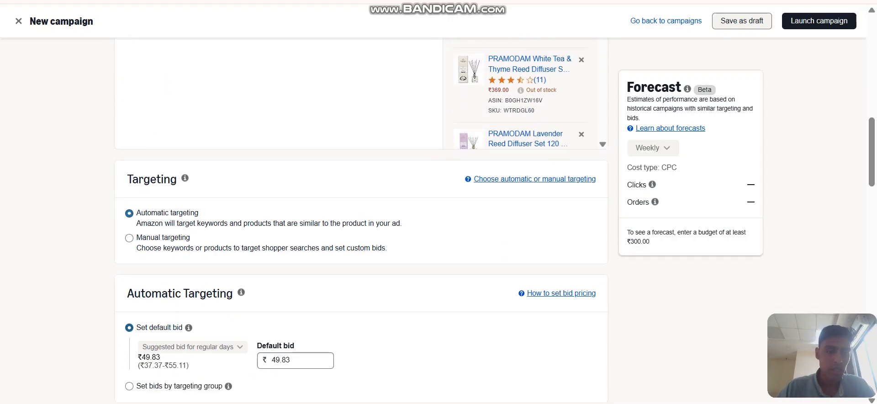
{"action": "left_click", "coordinate": [129, 238]}
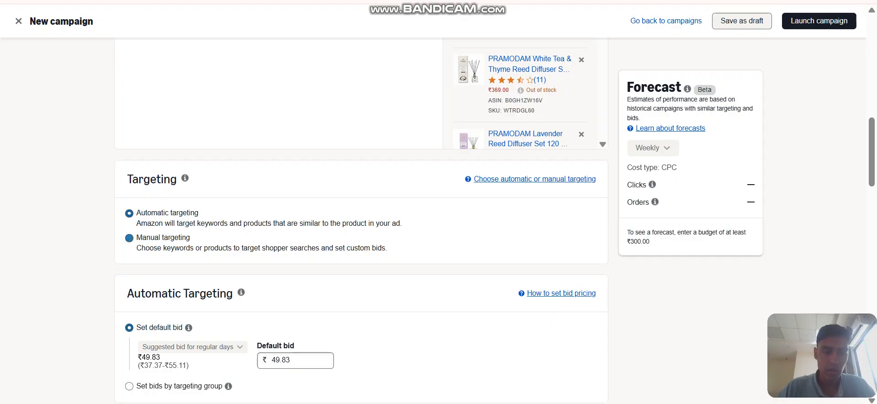
{"action": "scroll", "coordinate": [361, 220], "scroll_direction": "down", "scroll_amount": 3}
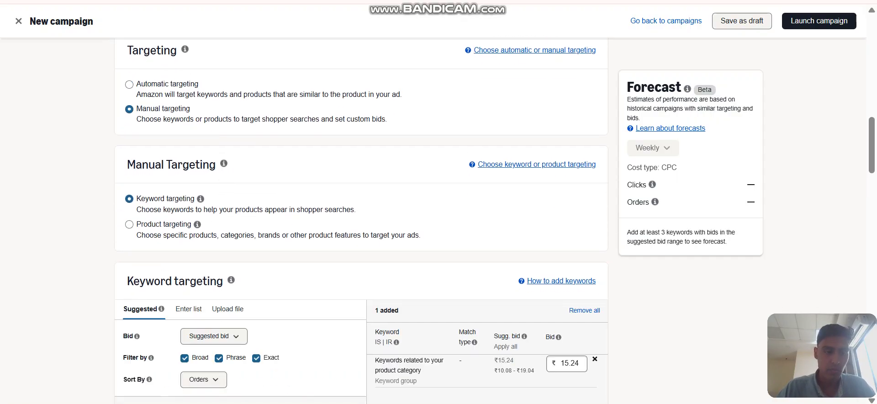
{"action": "left_click", "coordinate": [130, 224]}
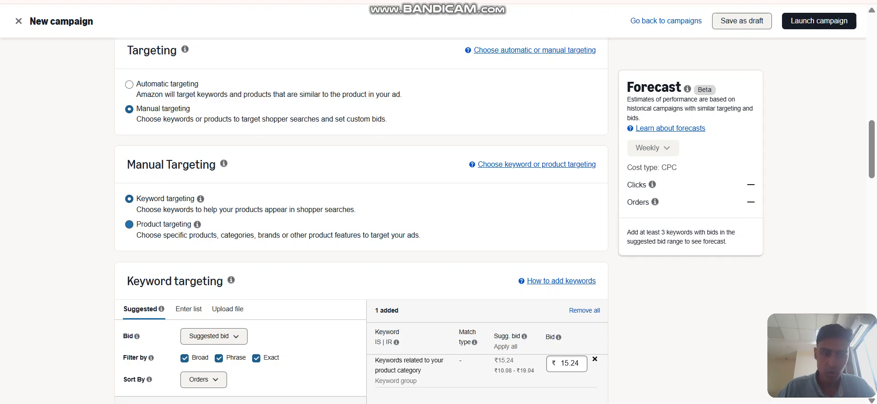
- Examine the suggested target categories and browse the full category list, including the Video Games subcategories
{"action": "scroll", "coordinate": [361, 219], "scroll_direction": "down", "scroll_amount": 3}
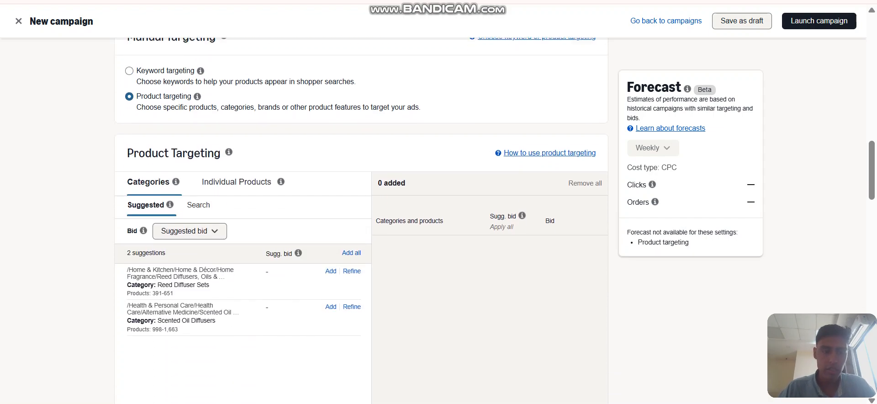
{"action": "scroll", "coordinate": [361, 220], "scroll_direction": "down", "scroll_amount": 1}
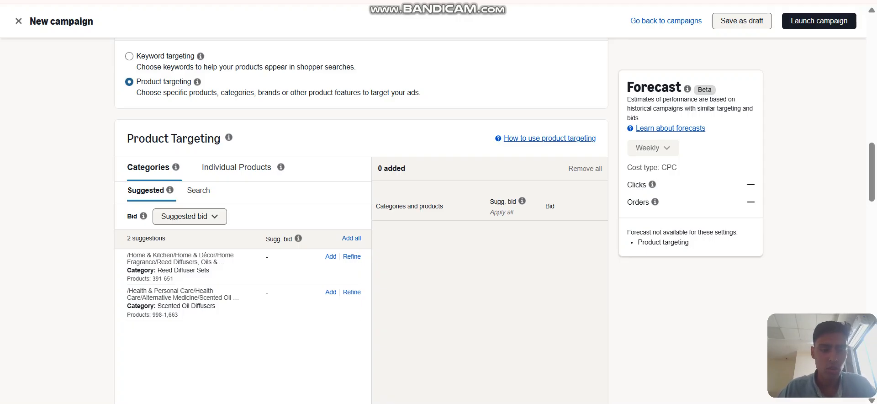
{"action": "double_click", "coordinate": [165, 270]}
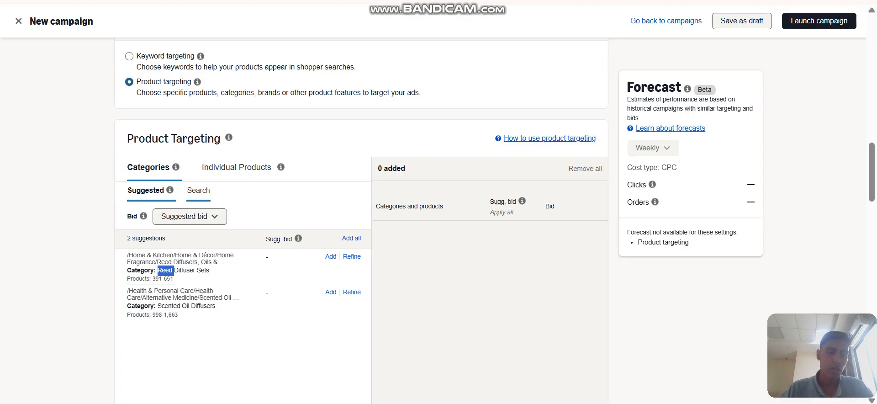
{"action": "left_click", "coordinate": [198, 190]}
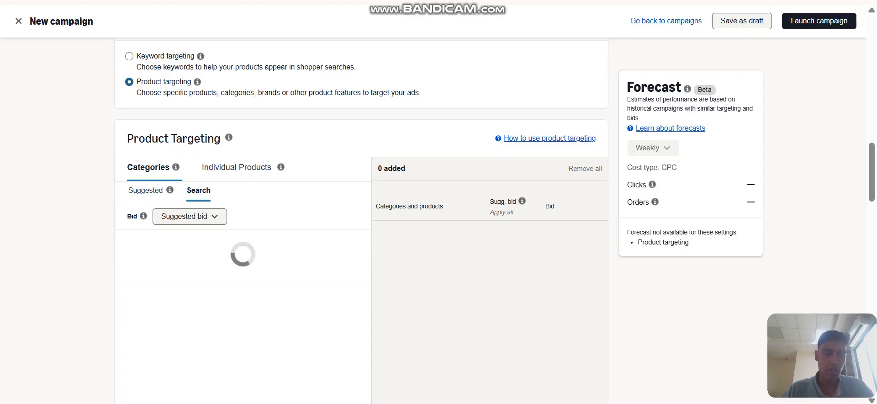
{"action": "scroll", "coordinate": [242, 320], "scroll_direction": "down", "scroll_amount": 5}
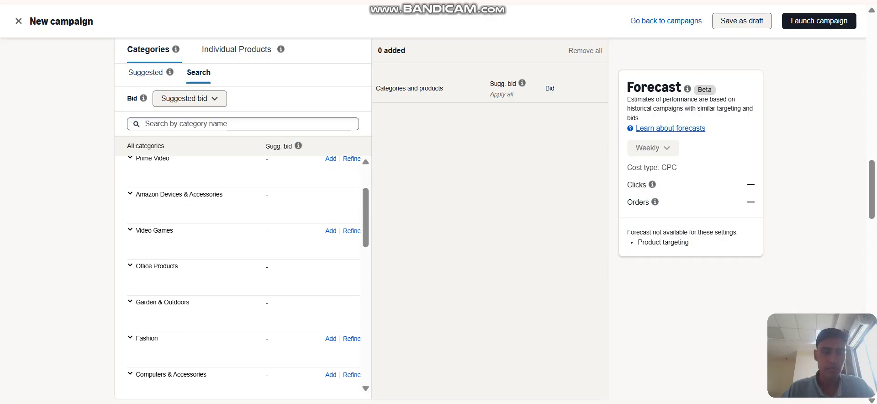
{"action": "left_click", "coordinate": [130, 220]}
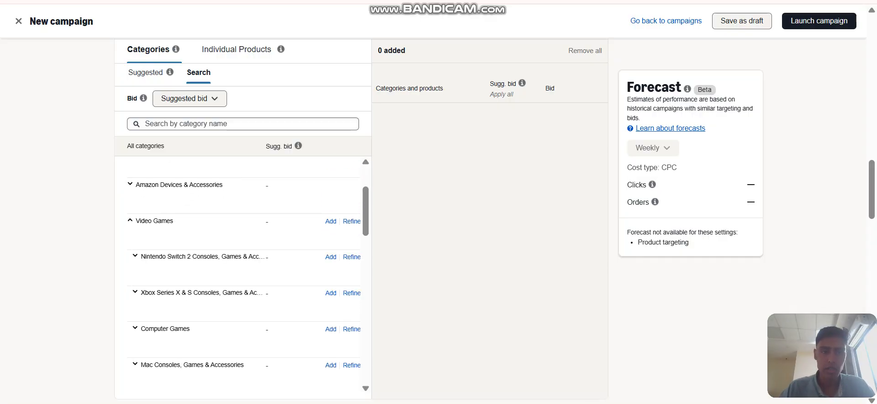
{"action": "left_click", "coordinate": [146, 73]}
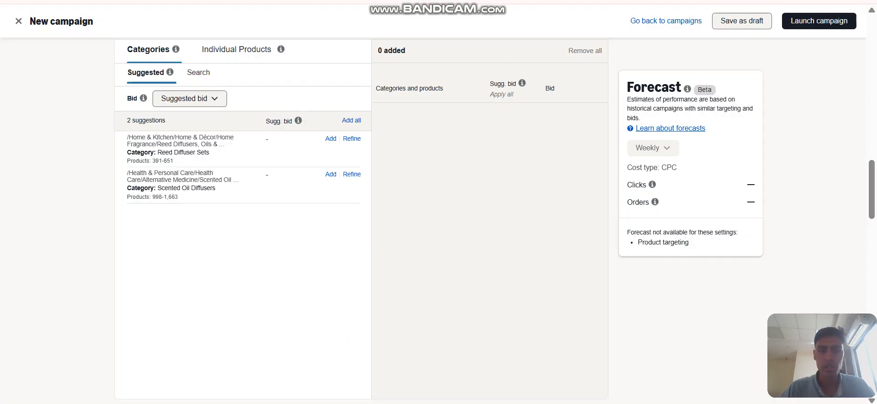
- Add the suggested categories Reed Diffuser Sets and Scented Oil Diffusers as targets, each with a ₹49.83 bid
{"action": "left_click", "coordinate": [331, 139]}
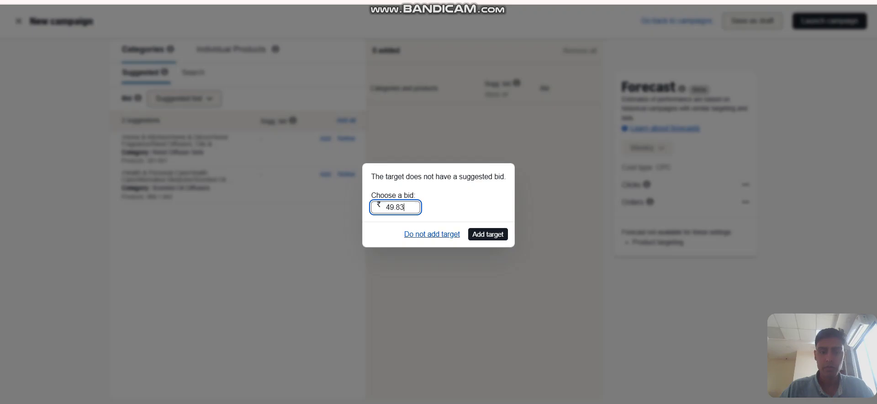
{"action": "left_click", "coordinate": [488, 234]}
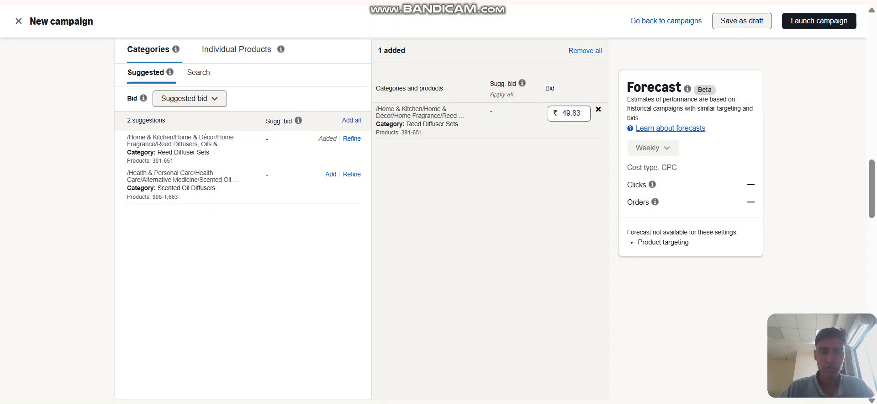
{"action": "left_click", "coordinate": [331, 175]}
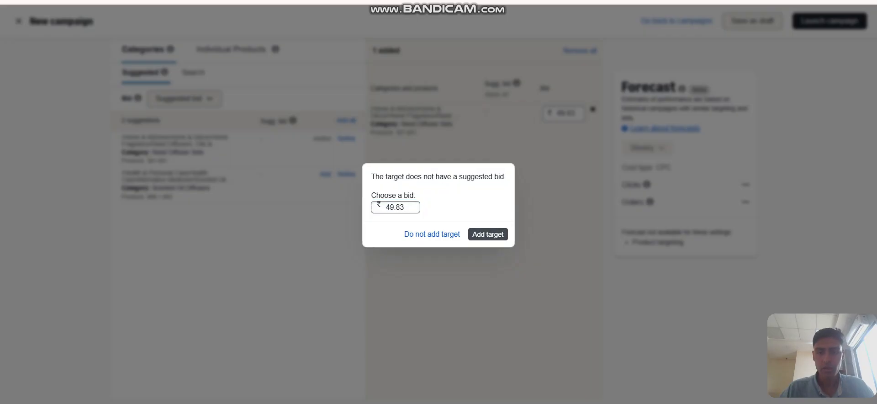
{"action": "left_click", "coordinate": [488, 234]}
- Set the bids of both targeted categories, Scented Oil Diffusers and Reed Diffuser Sets, to ₹4.00
{"action": "left_click", "coordinate": [575, 113]}
{"action": "type", "text": "4"}
{"action": "key", "text": "Return"}
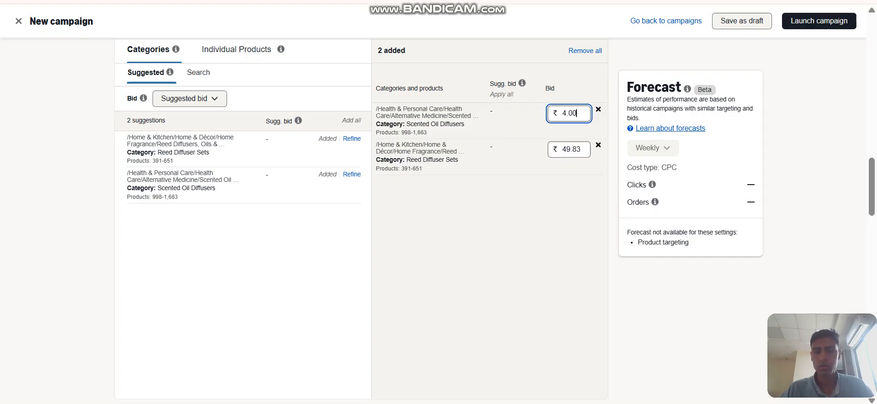
{"action": "left_click", "coordinate": [572, 149]}
{"action": "type", "text": "4"}
{"action": "key", "text": "Return"}
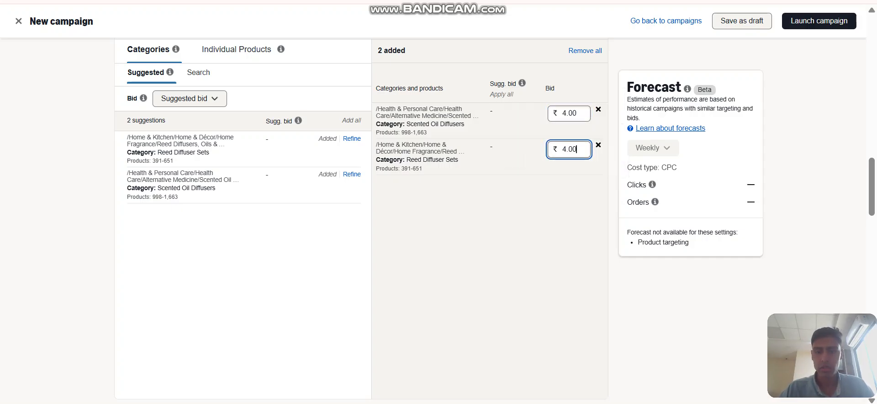
- Look over the individual product suggestions and review the manual targeting and category targeting settings
{"action": "scroll", "coordinate": [238, 146], "scroll_direction": "up", "scroll_amount": 3}
{"action": "scroll", "coordinate": [237, 146], "scroll_direction": "down", "scroll_amount": 1}
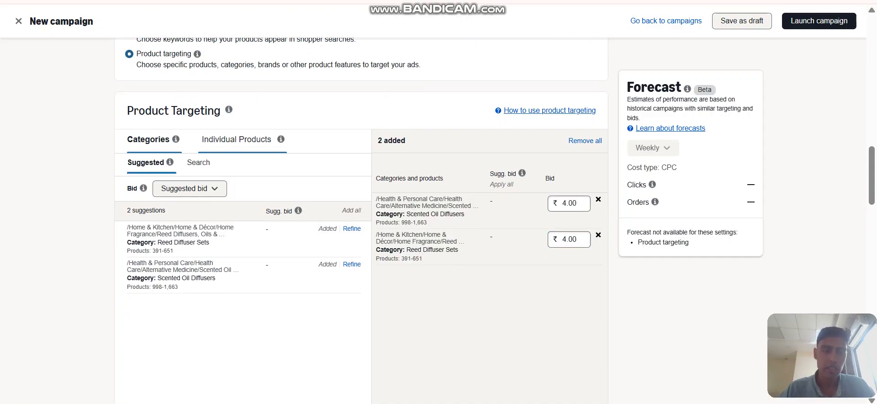
{"action": "left_click", "coordinate": [236, 139]}
{"action": "mouse_move", "coordinate": [161, 207]}
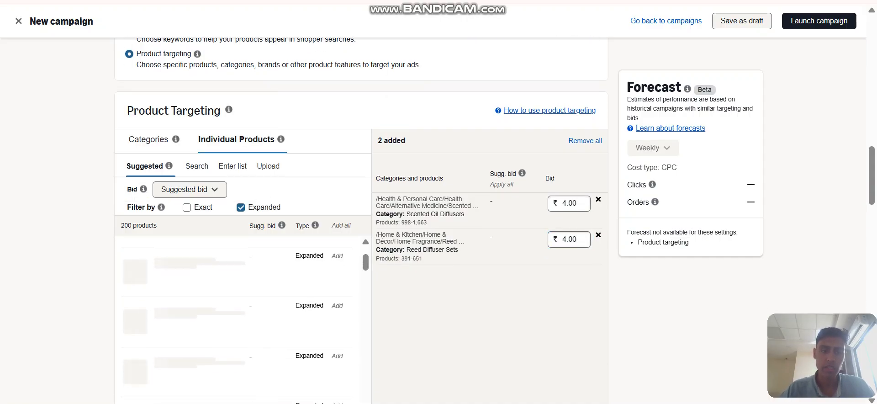
{"action": "left_click", "coordinate": [149, 139]}
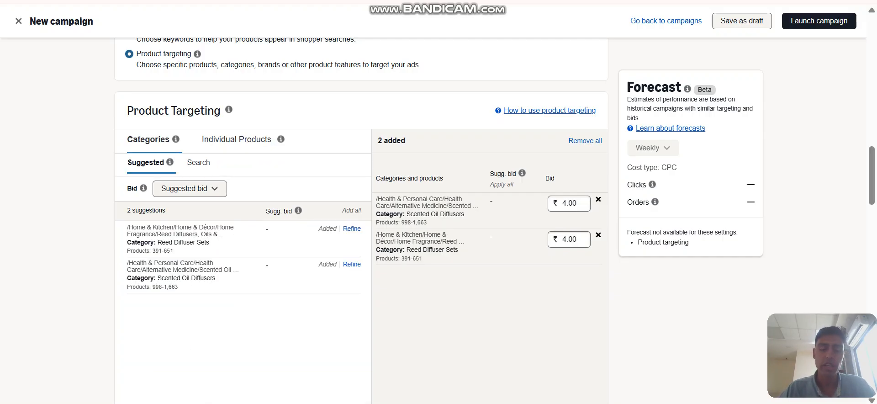
{"action": "scroll", "coordinate": [361, 219], "scroll_direction": "up", "scroll_amount": 5}
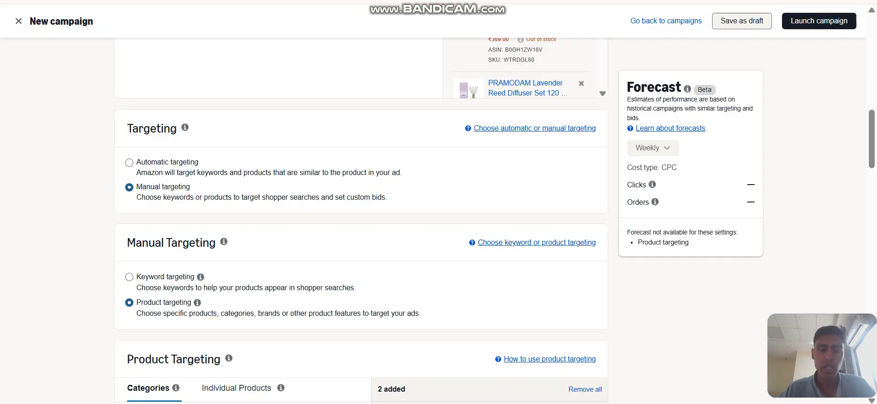
{"action": "scroll", "coordinate": [242, 183], "scroll_direction": "down", "scroll_amount": 5}
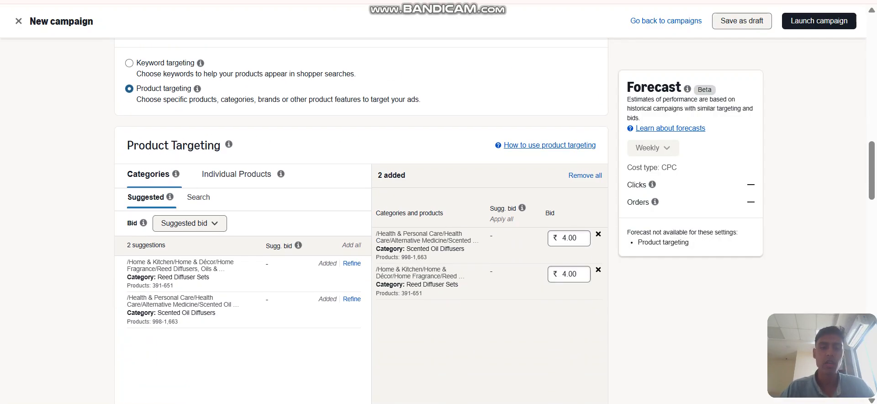
{"action": "scroll", "coordinate": [361, 220], "scroll_direction": "up", "scroll_amount": 5}
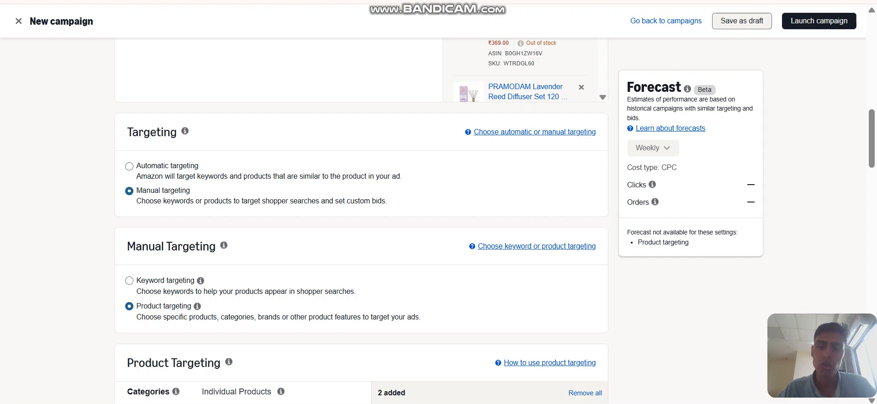
{"action": "scroll", "coordinate": [361, 220], "scroll_direction": "down", "scroll_amount": 8}
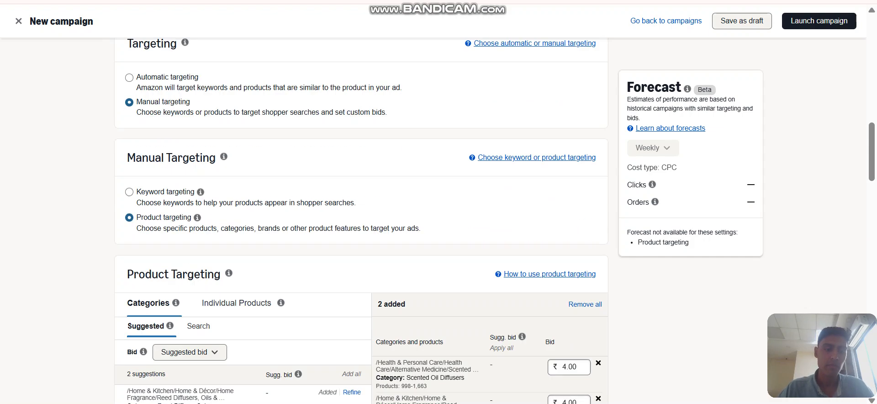
- Set the campaign bidding strategy to dynamic bids - down only
{"action": "scroll", "coordinate": [361, 220], "scroll_direction": "down", "scroll_amount": 8}
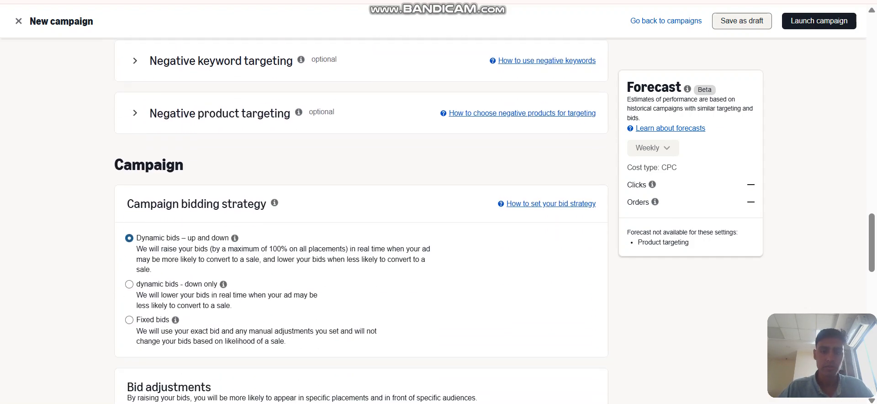
{"action": "scroll", "coordinate": [361, 219], "scroll_direction": "up", "scroll_amount": 2}
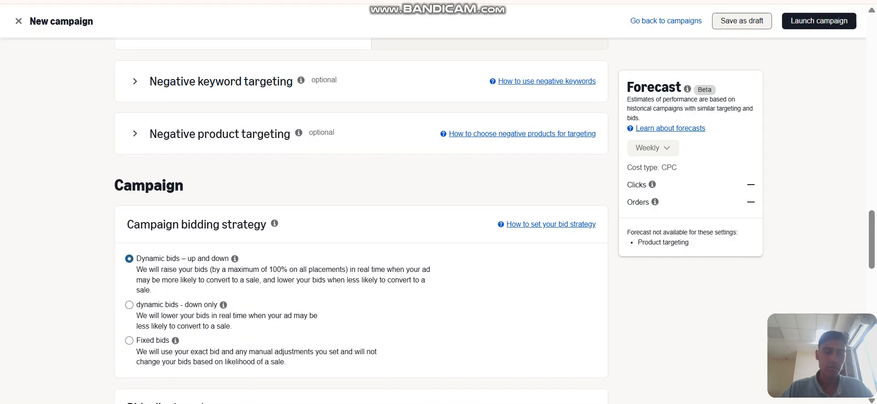
{"action": "scroll", "coordinate": [361, 219], "scroll_direction": "down", "scroll_amount": 2}
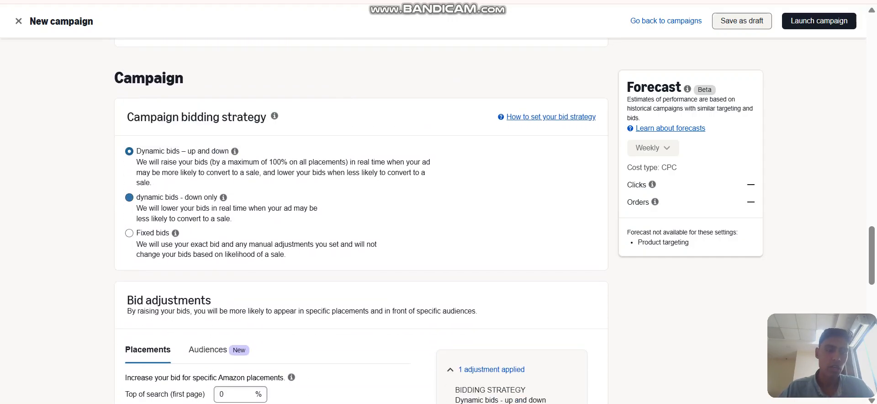
{"action": "scroll", "coordinate": [130, 233], "scroll_direction": "down", "scroll_amount": 1}
{"action": "scroll", "coordinate": [130, 224], "scroll_direction": "down", "scroll_amount": 3}
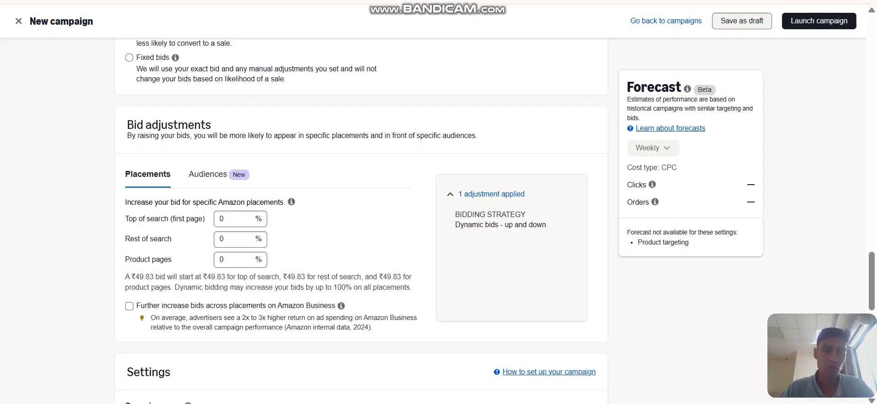
{"action": "scroll", "coordinate": [361, 220], "scroll_direction": "up", "scroll_amount": 2}
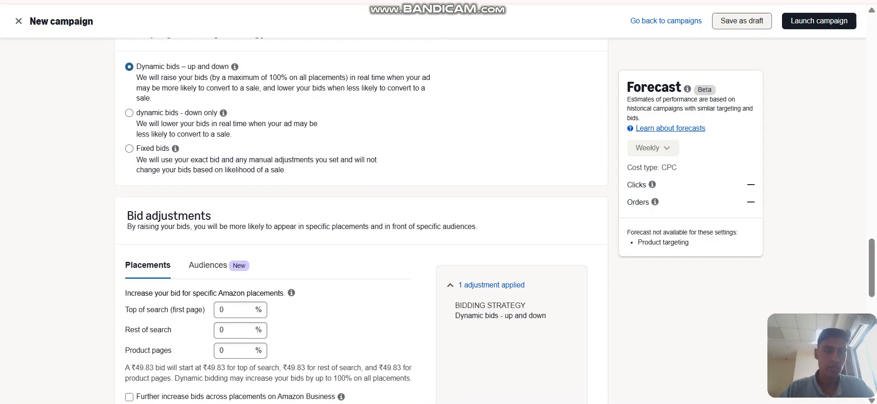
{"action": "left_click", "coordinate": [129, 113]}
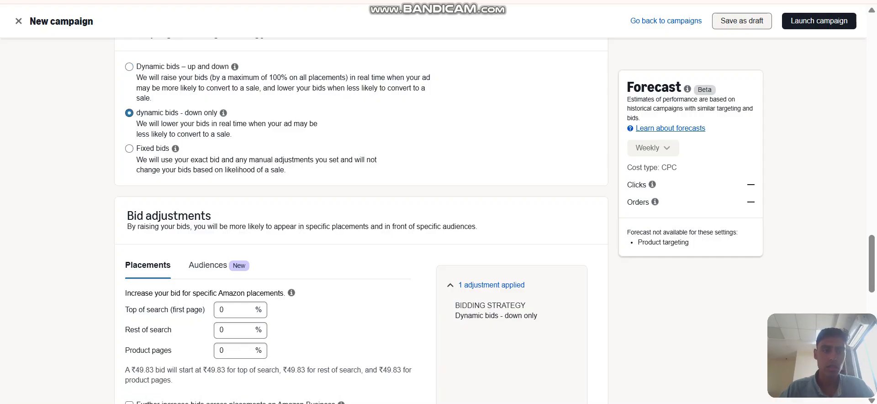
- Set the placement bid increases to 50% for top of search, 30% for rest of search and 20% for product pages
{"action": "scroll", "coordinate": [361, 220], "scroll_direction": "down", "scroll_amount": 3}
{"action": "left_click", "coordinate": [228, 165]}
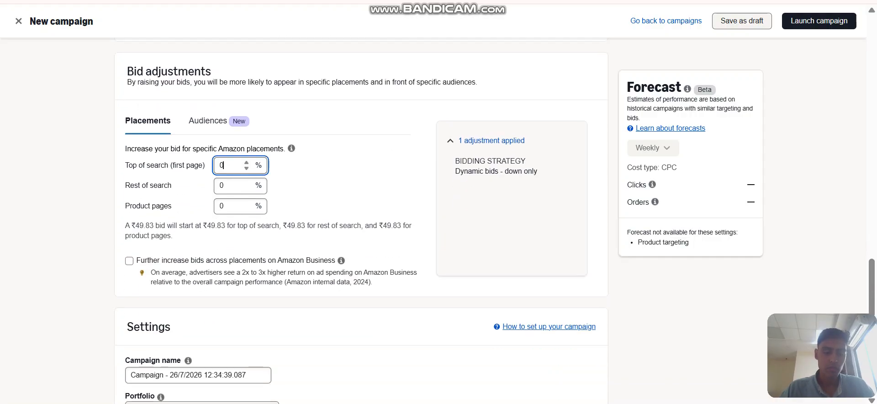
{"action": "key", "text": "BackSpace"}
{"action": "type", "text": "50"}
{"action": "left_click", "coordinate": [228, 186]}
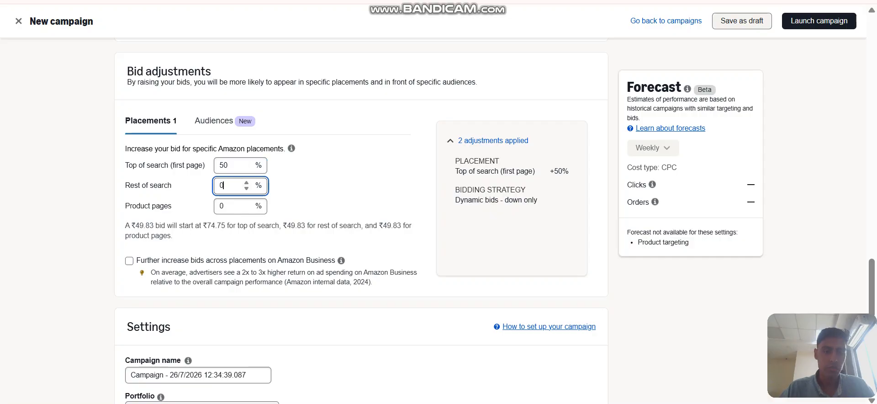
{"action": "key", "text": "BackSpace"}
{"action": "type", "text": "30"}
{"action": "left_click", "coordinate": [226, 205]}
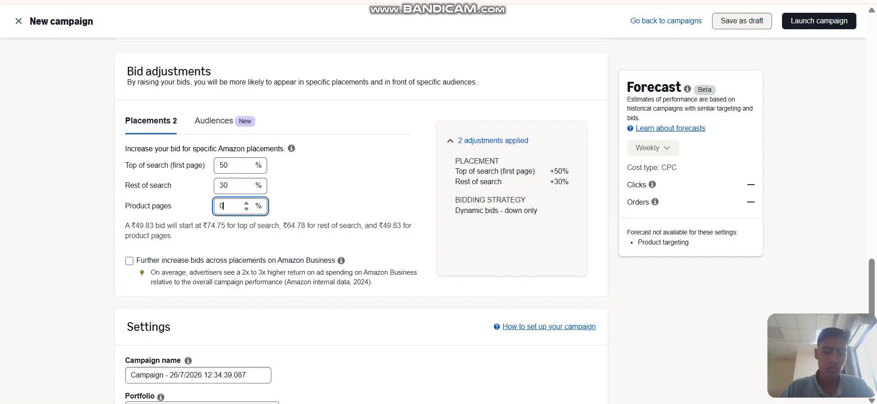
{"action": "key", "text": "BackSpace"}
{"action": "type", "text": "20"}
- Increase bids by 30% for the Amazon-built audience High interest based on shopping history
{"action": "left_click", "coordinate": [214, 121]}
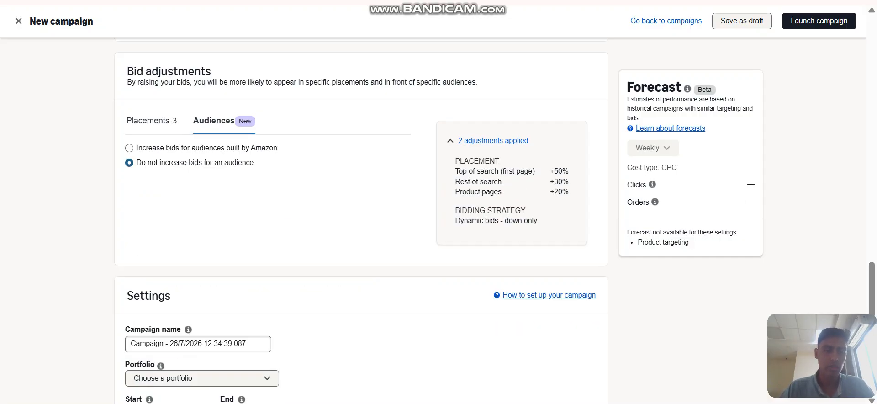
{"action": "left_click", "coordinate": [130, 148]}
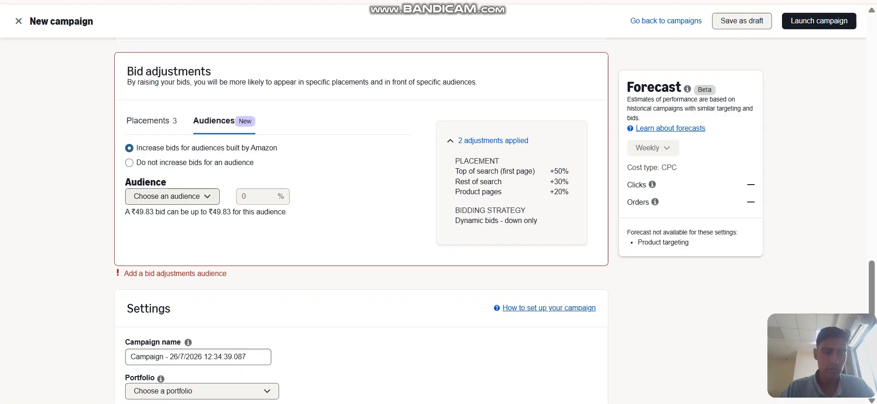
{"action": "left_click", "coordinate": [167, 196]}
{"action": "left_click", "coordinate": [237, 272]}
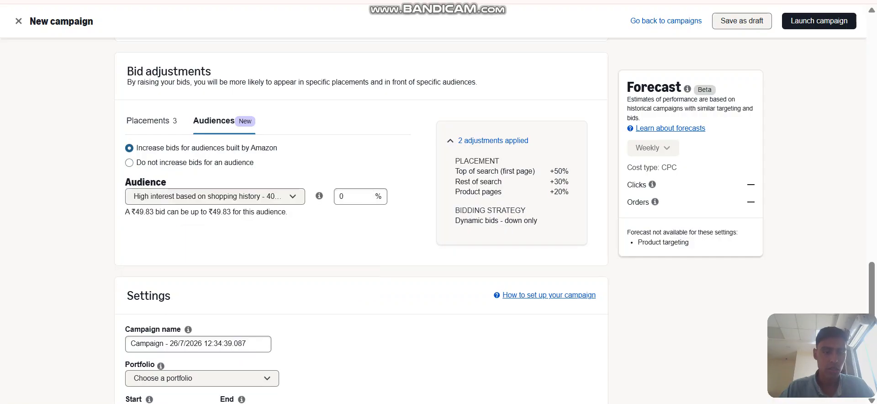
{"action": "left_click", "coordinate": [348, 197]}
{"action": "key", "text": "BackSpace"}
{"action": "type", "text": "3"}
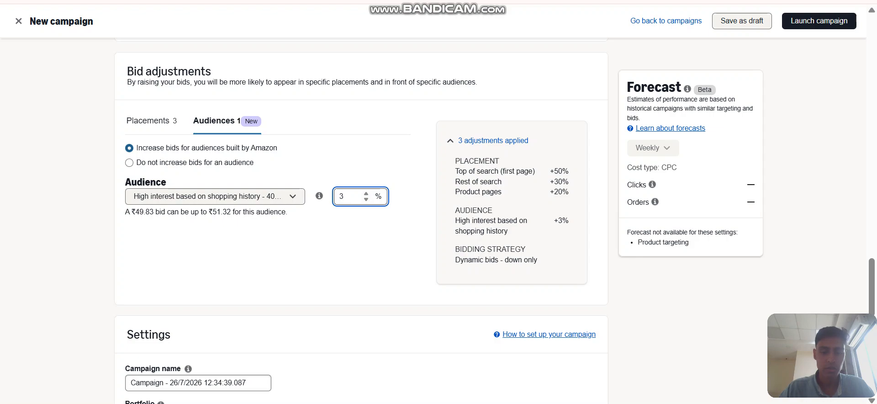
{"action": "type", "text": "0"}
{"action": "key", "text": "Tab"}
- Rename the campaign as SP | CT | Reed Diffuser Oil | 26-07-2026
{"action": "scroll", "coordinate": [361, 219], "scroll_direction": "down", "scroll_amount": 4}
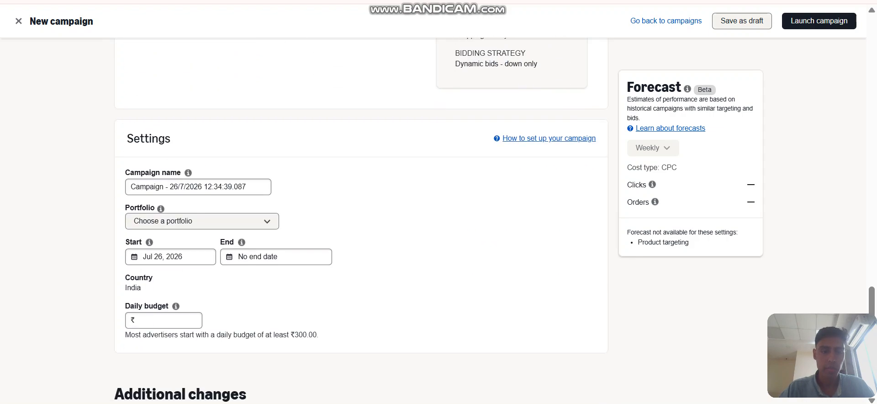
{"action": "left_click_drag", "start_coordinate": [246, 175], "coordinate": [130, 175]}
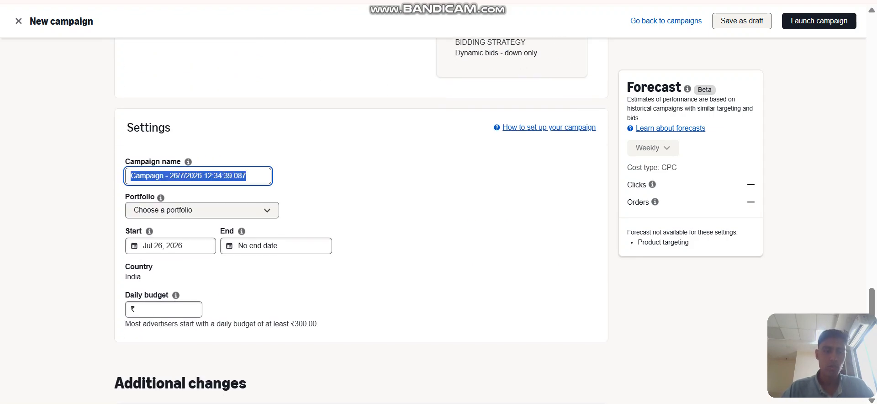
{"action": "type", "text": "SP | "}
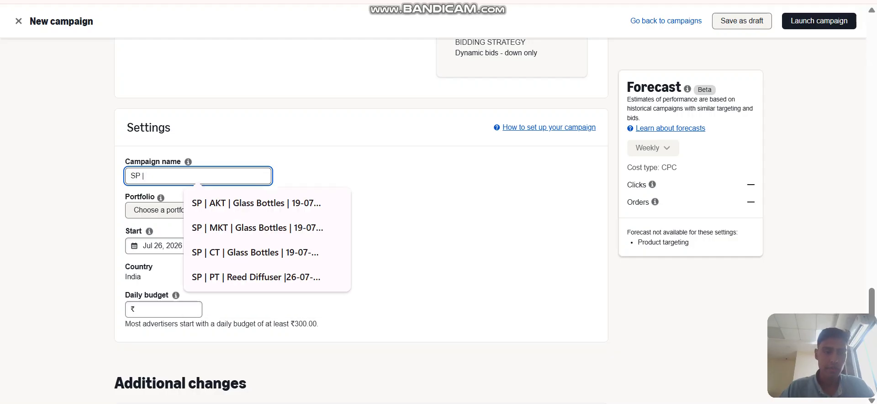
{"action": "type", "text": "CT "}
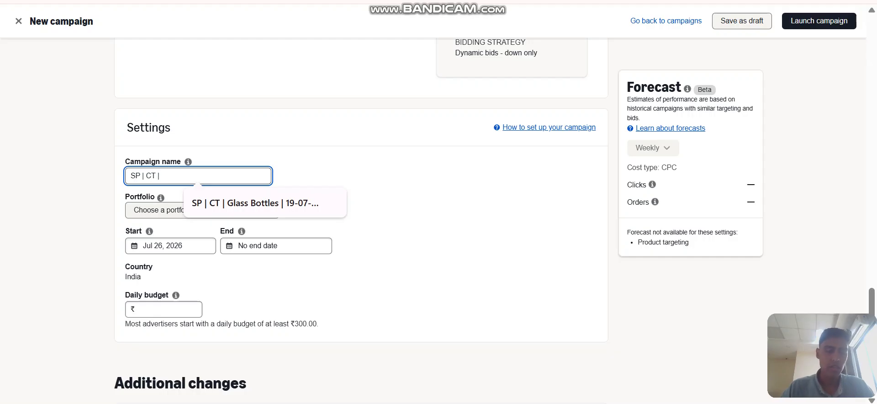
{"action": "type", "text": "|"}
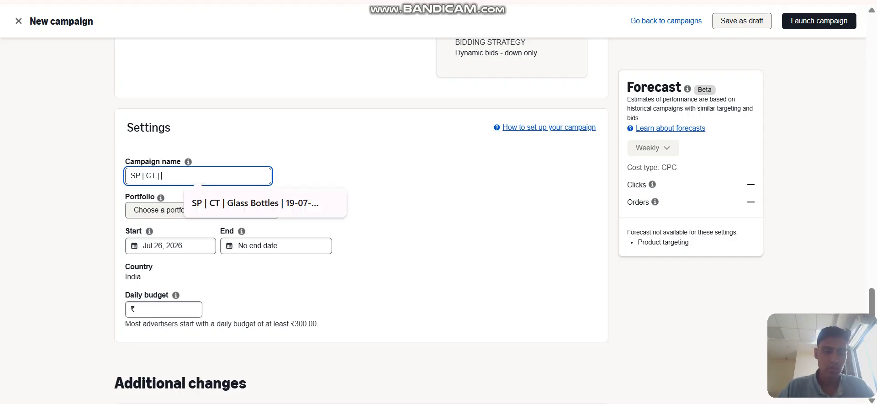
{"action": "type", "text": " Reed Di"}
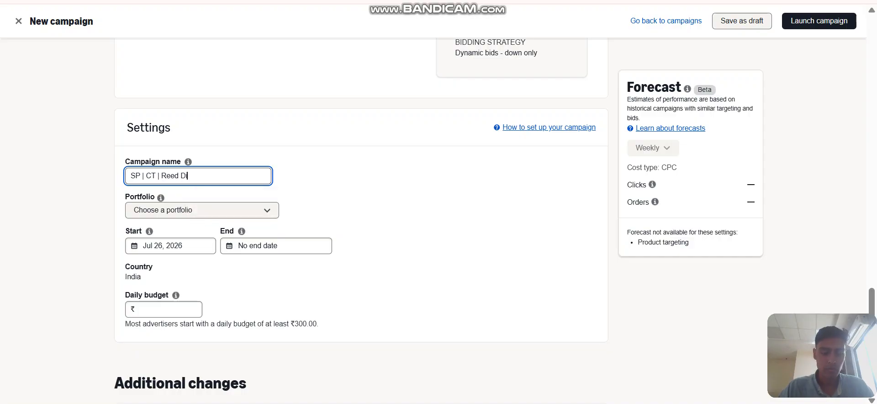
{"action": "type", "text": "ffuser Oil | "}
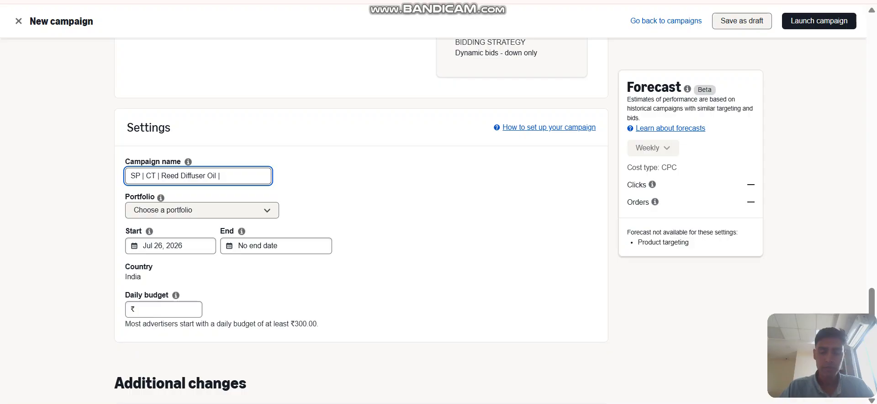
{"action": "type", "text": "2"}
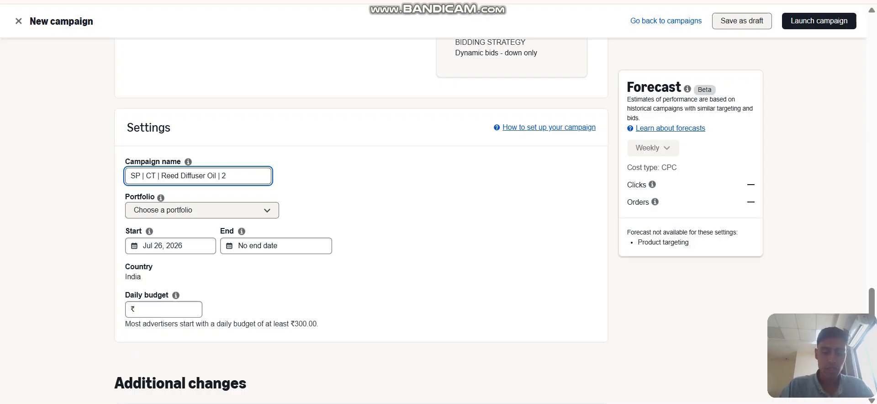
{"action": "type", "text": "6-07-2026"}
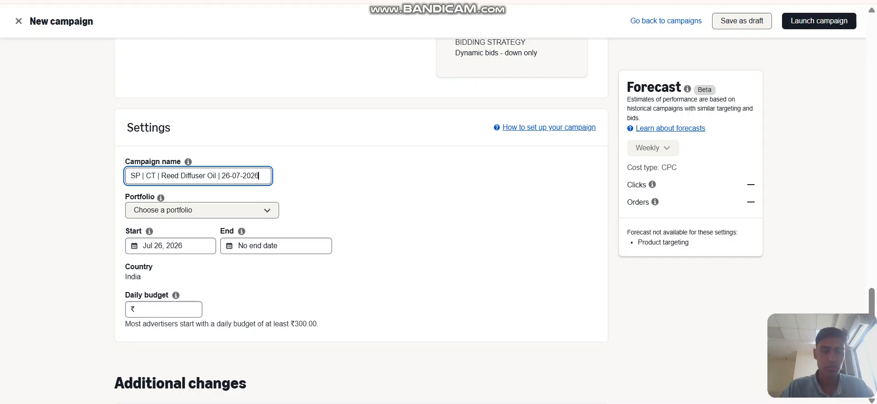
- Set the campaign's daily budget to ₹50.00
{"action": "scroll", "coordinate": [361, 206], "scroll_direction": "down", "scroll_amount": 1}
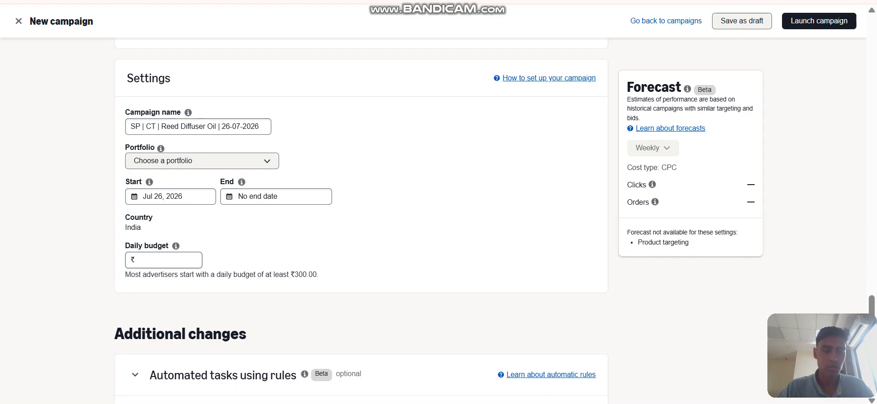
{"action": "left_click", "coordinate": [168, 260]}
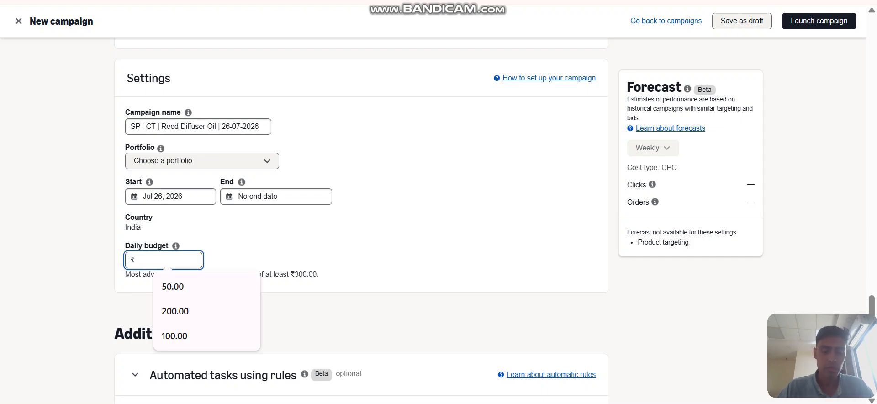
{"action": "type", "text": "1"}
{"action": "key", "text": "BackSpace"}
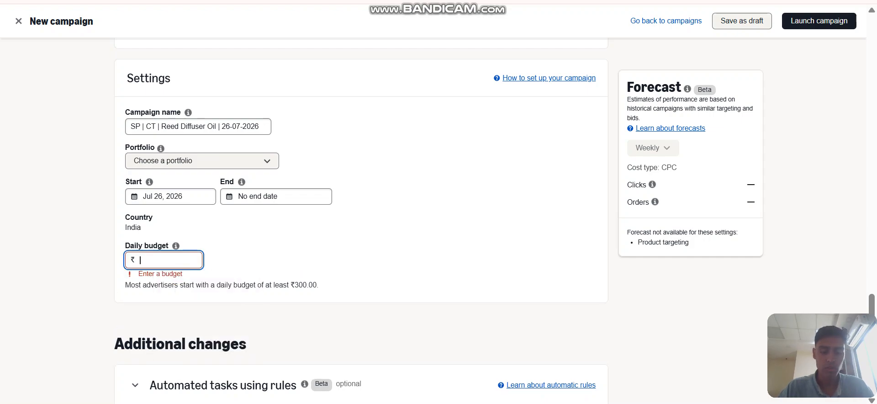
{"action": "type", "text": "50"}
{"action": "left_click", "coordinate": [389, 219]}
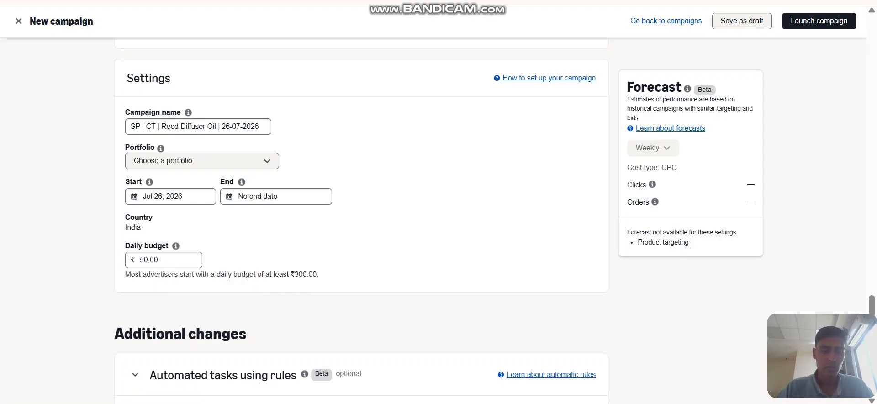
- Go over the remaining options and the targeting setup once more, and launch the campaign
{"action": "scroll", "coordinate": [388, 220], "scroll_direction": "down", "scroll_amount": 6}
{"action": "left_click", "coordinate": [129, 216]}
{"action": "scroll", "coordinate": [361, 219], "scroll_direction": "up", "scroll_amount": 13}
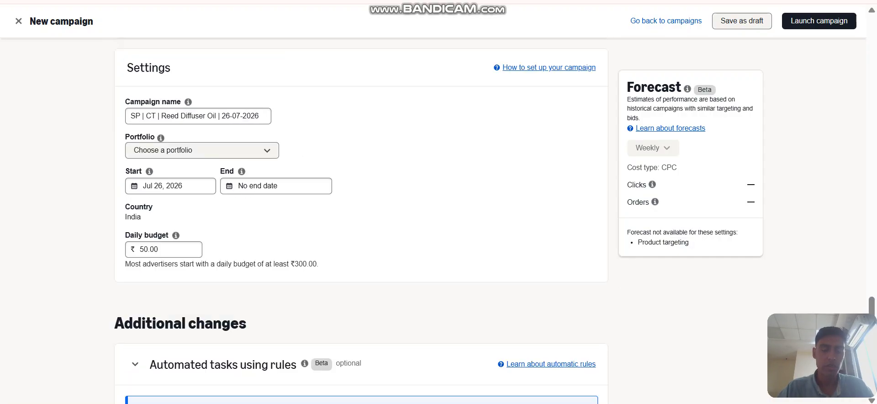
{"action": "scroll", "coordinate": [361, 219], "scroll_direction": "up", "scroll_amount": 8}
{"action": "scroll", "coordinate": [361, 220], "scroll_direction": "down", "scroll_amount": 15}
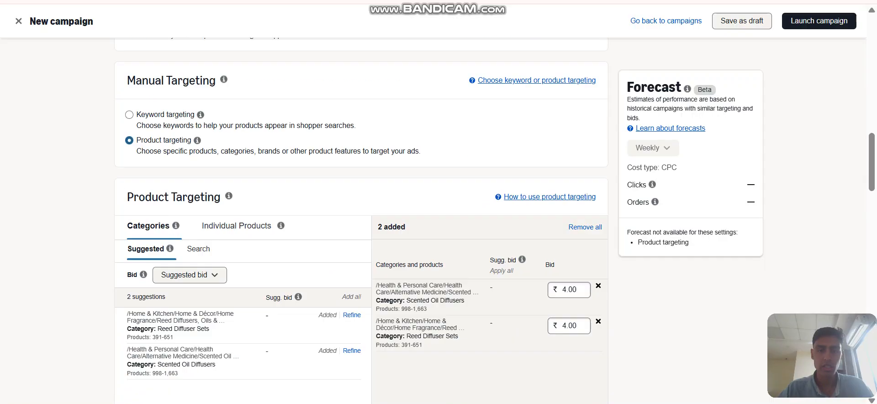
{"action": "scroll", "coordinate": [361, 220], "scroll_direction": "down", "scroll_amount": 7}
{"action": "left_click", "coordinate": [546, 284]}
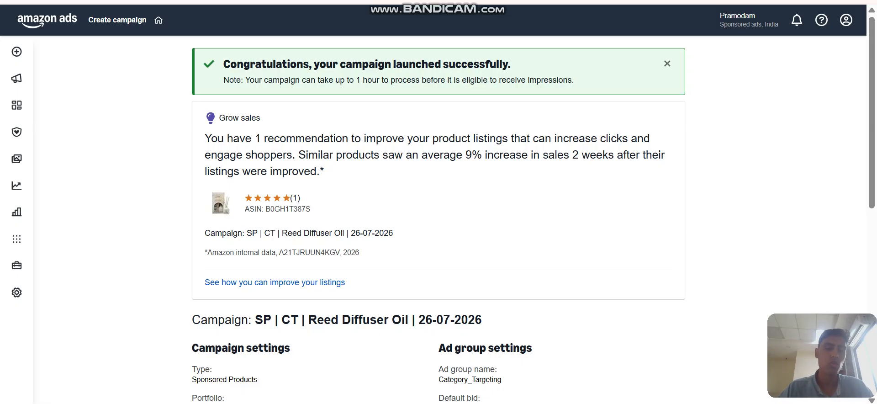
- Review the launched campaign's summary of settings, placement bid adjustments and ad group details
{"action": "scroll", "coordinate": [439, 219], "scroll_direction": "down", "scroll_amount": 8}
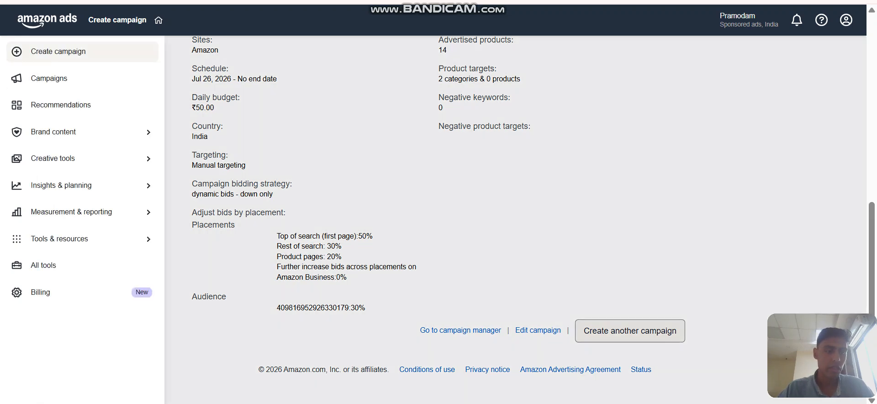
{"action": "left_click", "coordinate": [17, 52]}
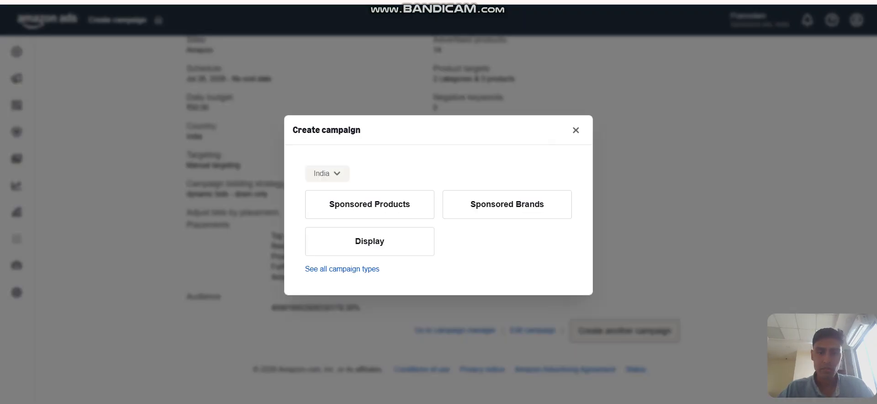
{"action": "left_click", "coordinate": [576, 130]}
{"action": "scroll", "coordinate": [439, 219], "scroll_direction": "up", "scroll_amount": 8}
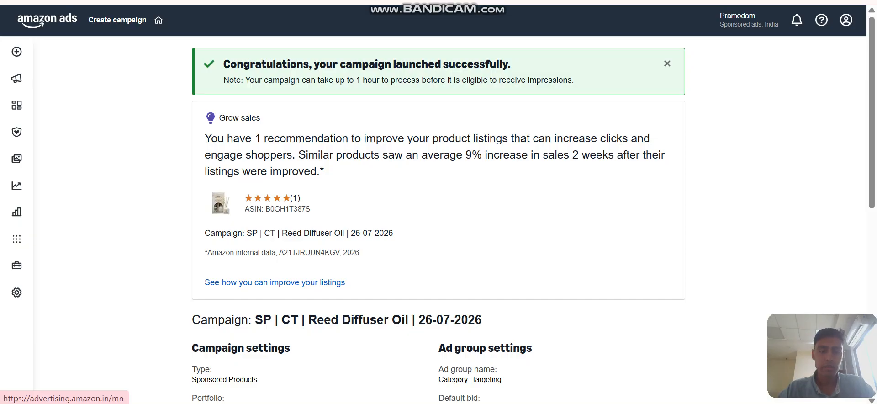
- Open the overview of all campaigns and go to its campaign table
{"action": "left_click", "coordinate": [47, 20]}
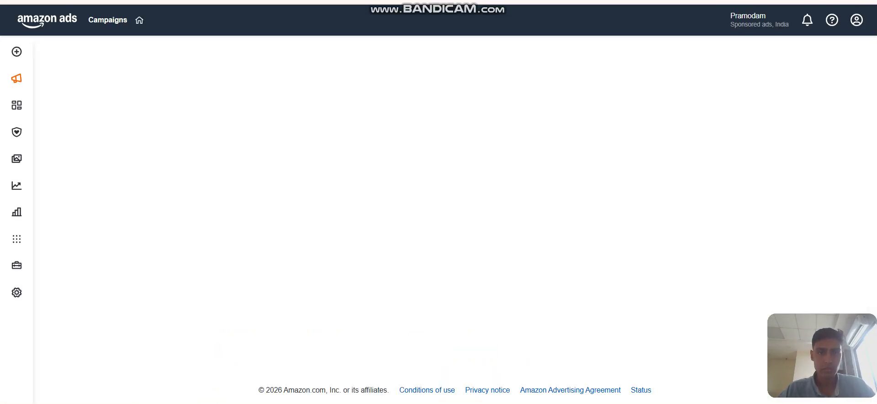
{"action": "scroll", "coordinate": [449, 219], "scroll_direction": "down", "scroll_amount": 3}
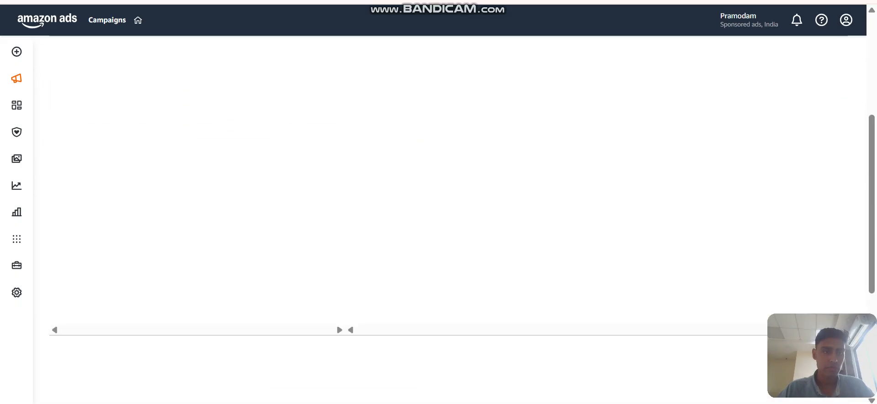
{"action": "scroll", "coordinate": [449, 219], "scroll_direction": "down", "scroll_amount": 5}
{"action": "scroll", "coordinate": [449, 219], "scroll_direction": "up", "scroll_amount": 3}
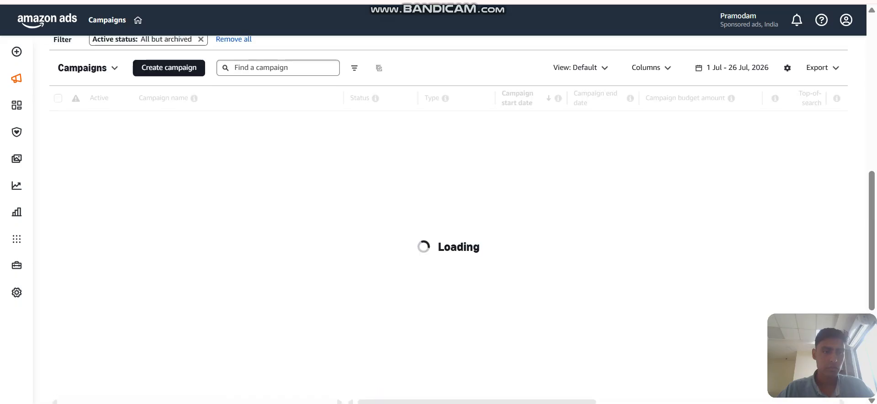
- Start adding a budget rule to the CT | Aroma set of 6 | 21-06-2026 campaign from its daily budget
{"action": "scroll", "coordinate": [449, 219], "scroll_direction": "down", "scroll_amount": 1}
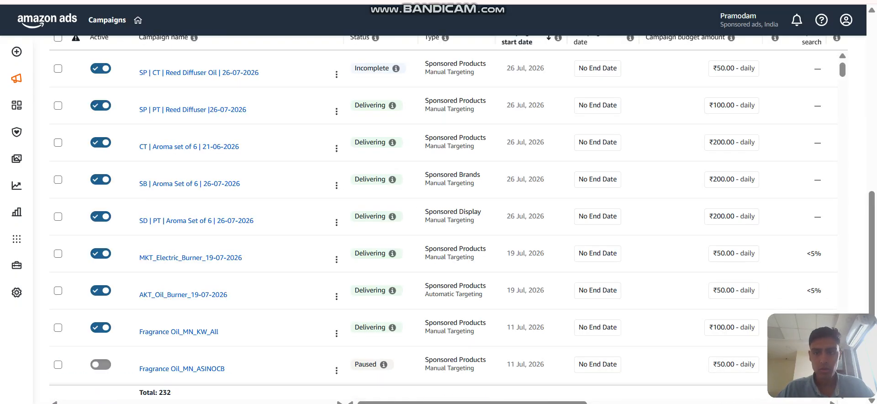
{"action": "scroll", "coordinate": [449, 138], "scroll_direction": "down", "scroll_amount": 1}
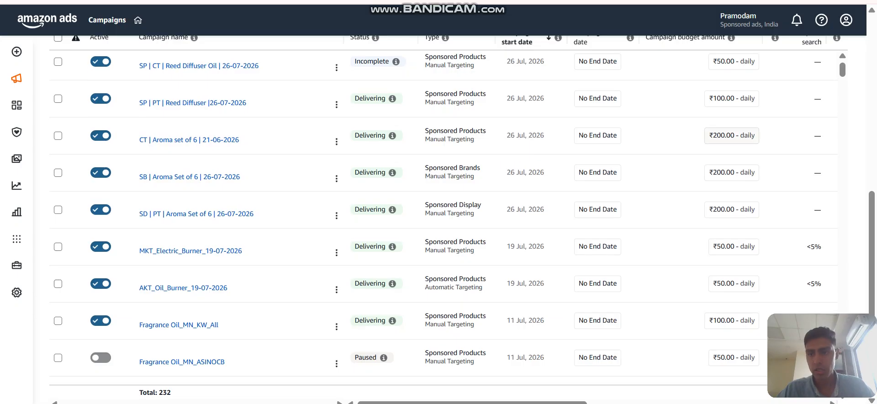
{"action": "left_click", "coordinate": [731, 136]}
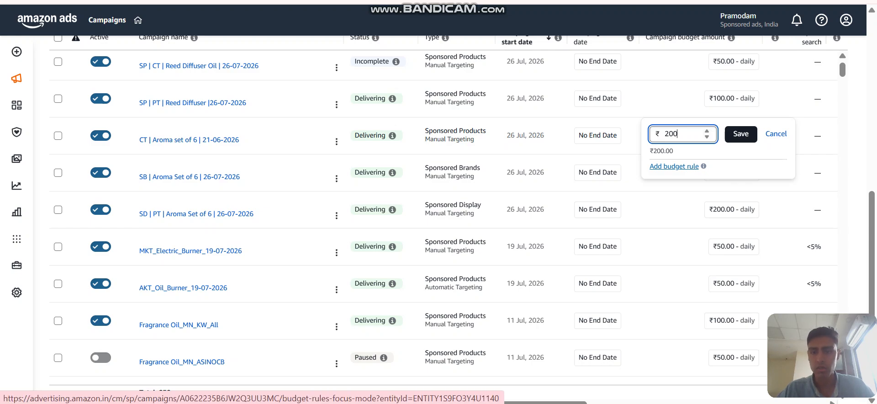
{"action": "left_click", "coordinate": [674, 167]}
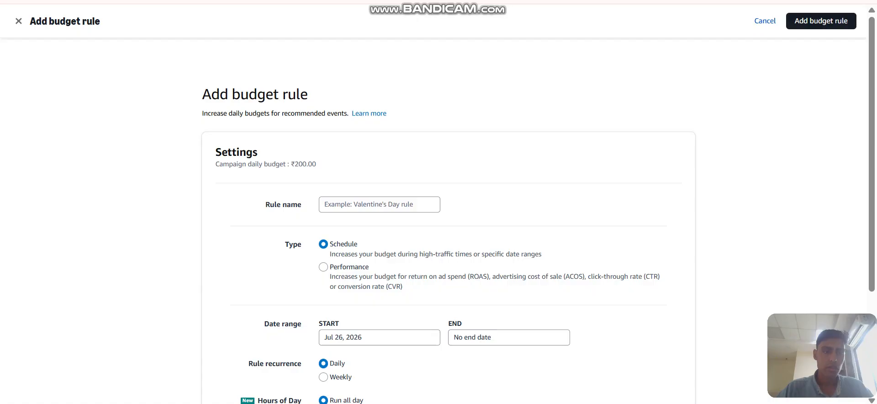
- Look over the budget rule form and name the rule 20P Rule
{"action": "scroll", "coordinate": [449, 256], "scroll_direction": "down", "scroll_amount": 4}
{"action": "scroll", "coordinate": [449, 255], "scroll_direction": "up", "scroll_amount": 2}
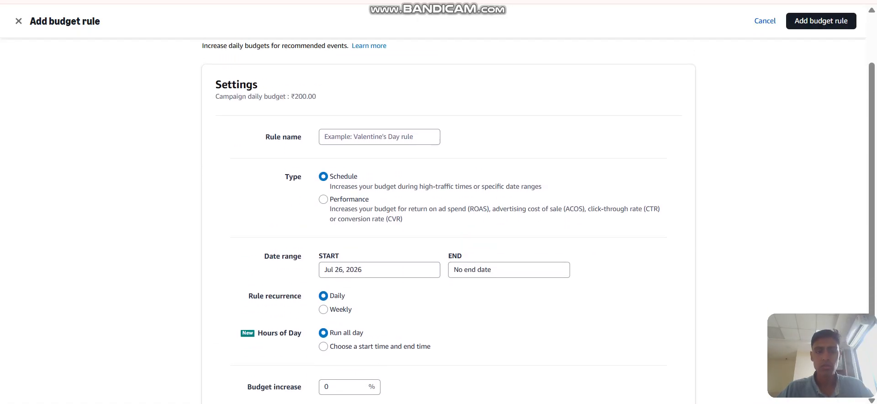
{"action": "scroll", "coordinate": [448, 220], "scroll_direction": "down", "scroll_amount": 2}
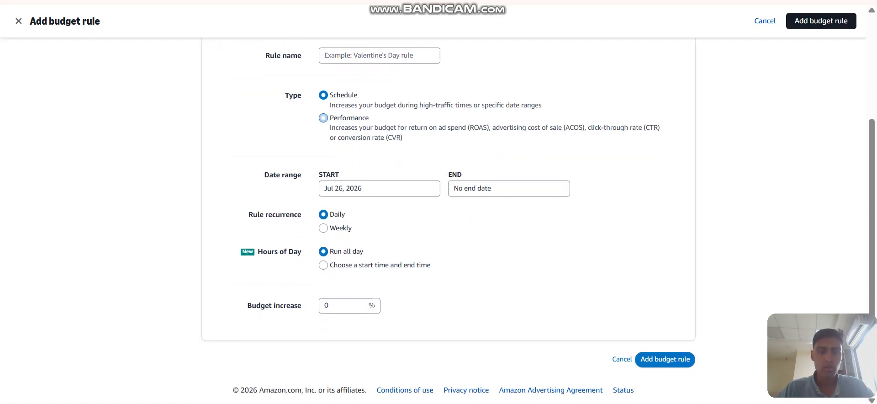
{"action": "scroll", "coordinate": [449, 219], "scroll_direction": "up", "scroll_amount": 2}
{"action": "scroll", "coordinate": [448, 219], "scroll_direction": "down", "scroll_amount": 2}
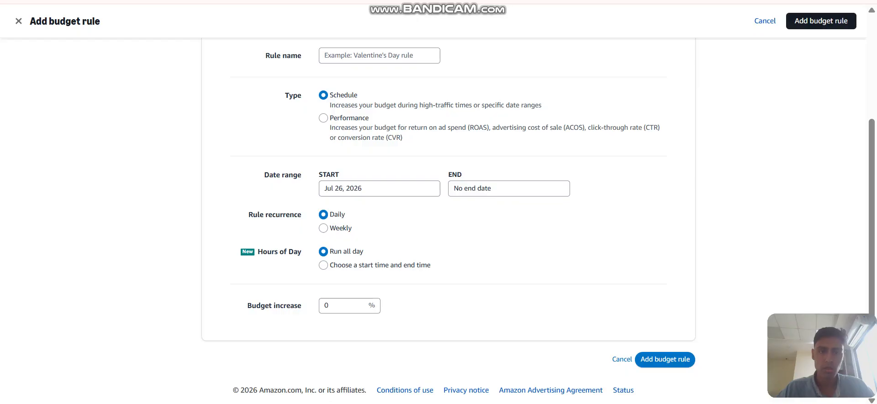
{"action": "left_click", "coordinate": [379, 55]}
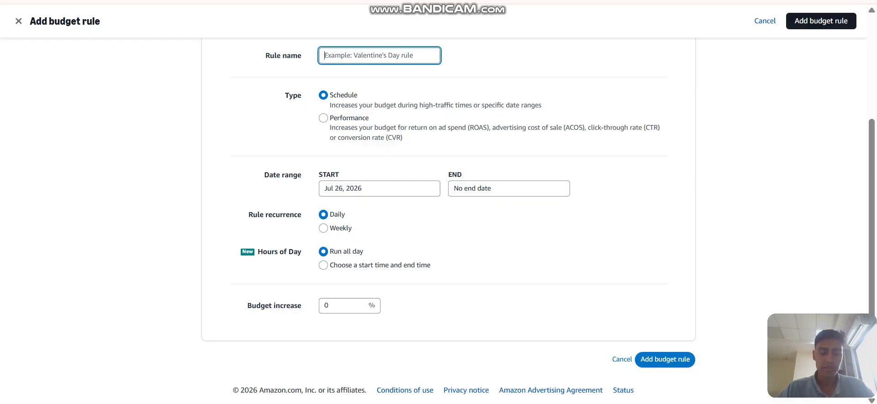
{"action": "type", "text": "Wee"}
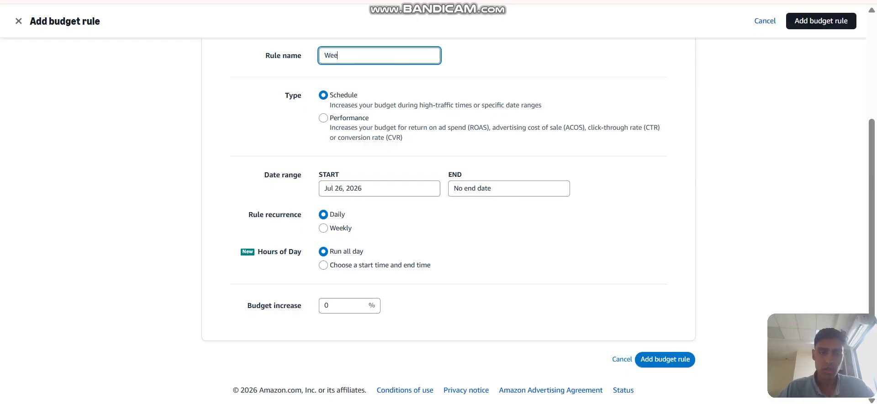
{"action": "type", "text": "k"}
{"action": "key", "text": "BackSpace"}
{"action": "key", "text": "BackSpace"}
{"action": "key", "text": "BackSpace"}
{"action": "key", "text": "BackSpace"}
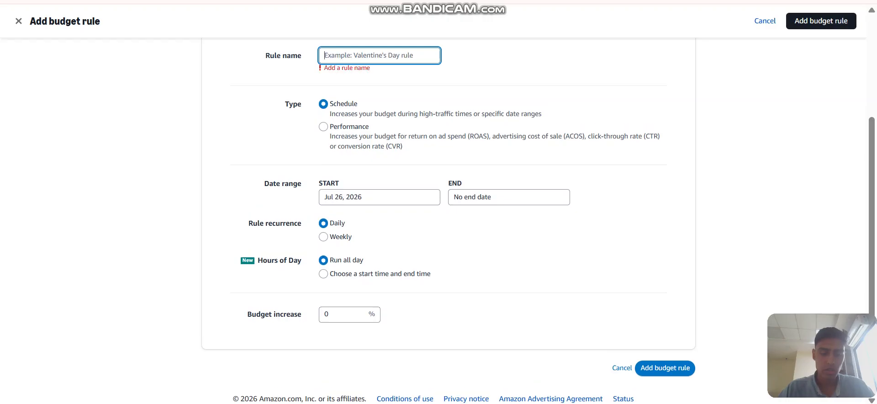
{"action": "type", "text": "20"}
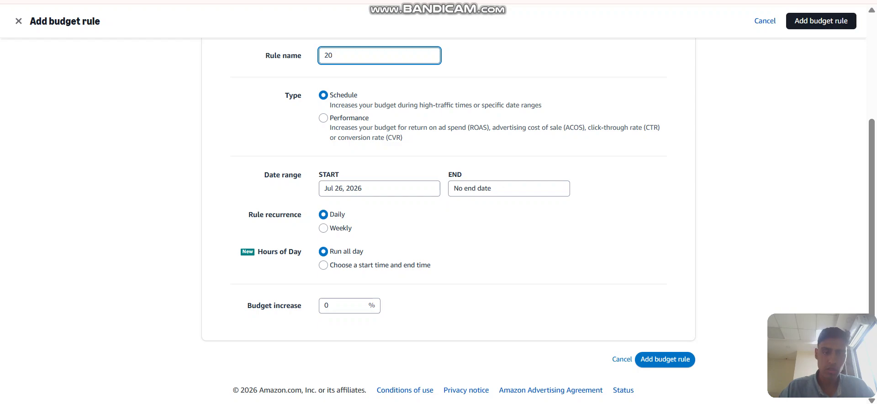
{"action": "type", "text": "P Rule"}
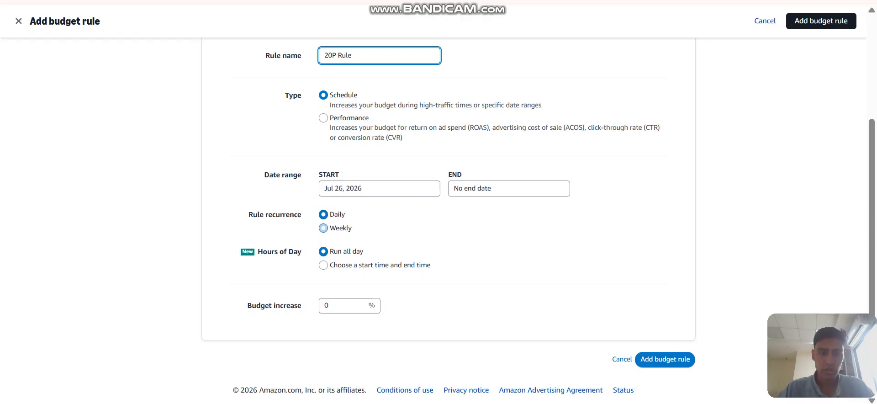
- Make the rule recur weekly on Monday, Tuesday, Wednesday and Thursday
{"action": "left_click", "coordinate": [324, 228]}
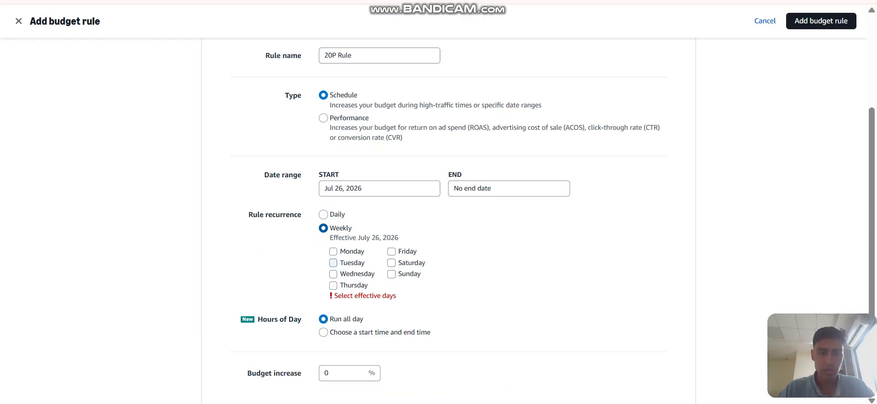
{"action": "left_click", "coordinate": [333, 251]}
{"action": "left_click", "coordinate": [334, 263]}
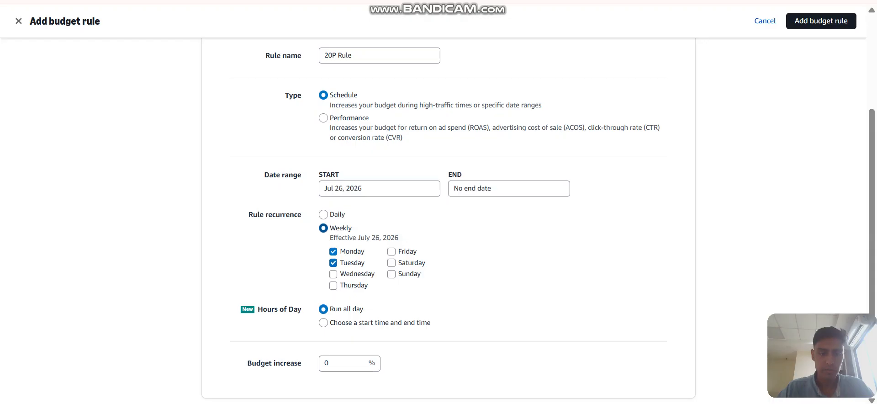
{"action": "left_click", "coordinate": [333, 274]}
{"action": "left_click", "coordinate": [333, 285]}
{"action": "scroll", "coordinate": [333, 286], "scroll_direction": "down", "scroll_amount": 1}
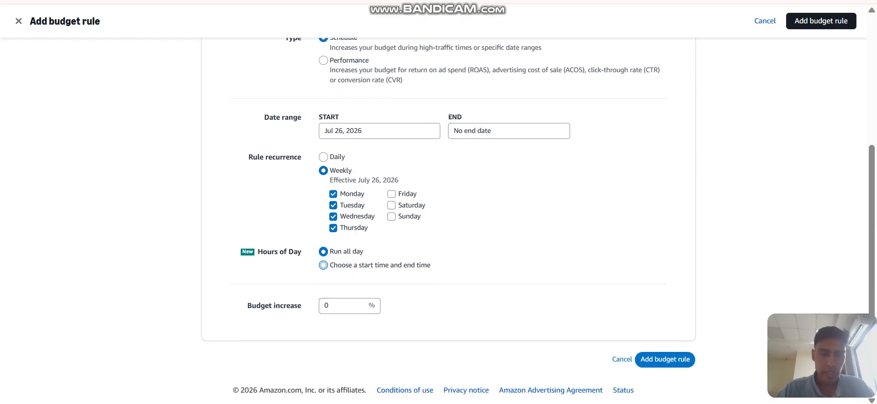
- Try a custom start and end time for the rule and a budget increase of 500000%
{"action": "left_click", "coordinate": [323, 265]}
{"action": "scroll", "coordinate": [324, 265], "scroll_direction": "down", "scroll_amount": 1}
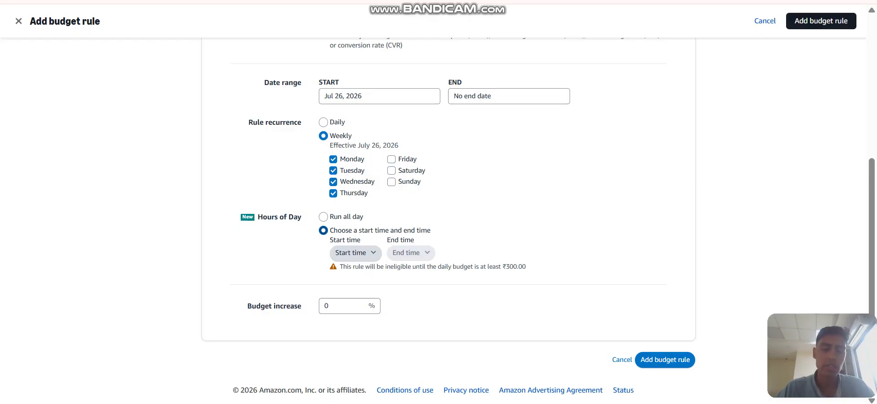
{"action": "left_click", "coordinate": [337, 306]}
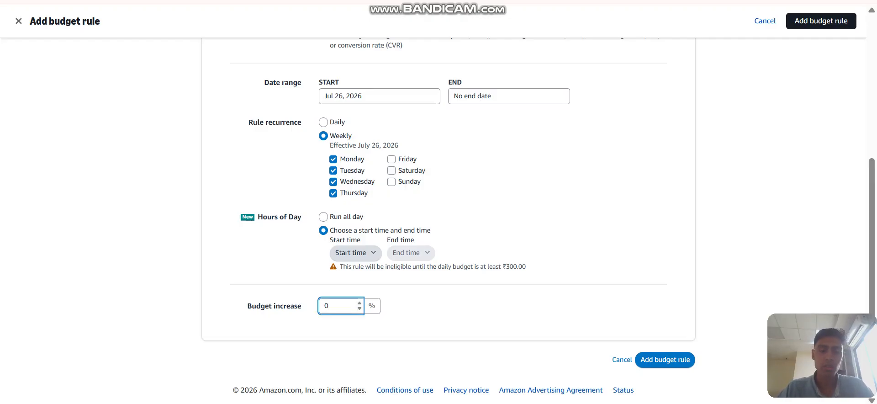
{"action": "type", "text": "59"}
{"action": "key", "text": "BackSpace"}
{"action": "key", "text": "BackSpace"}
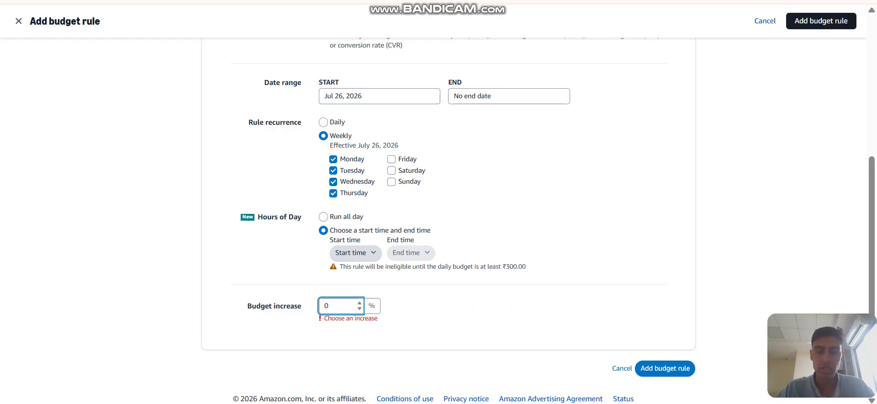
{"action": "type", "text": "50000"}
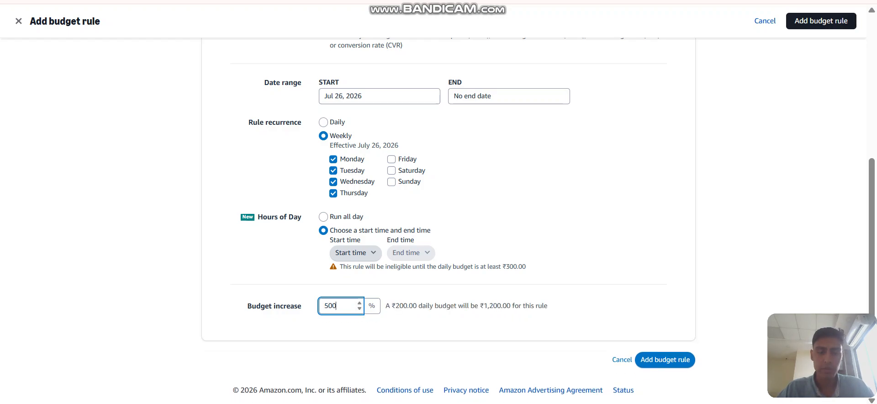
{"action": "type", "text": "0"}
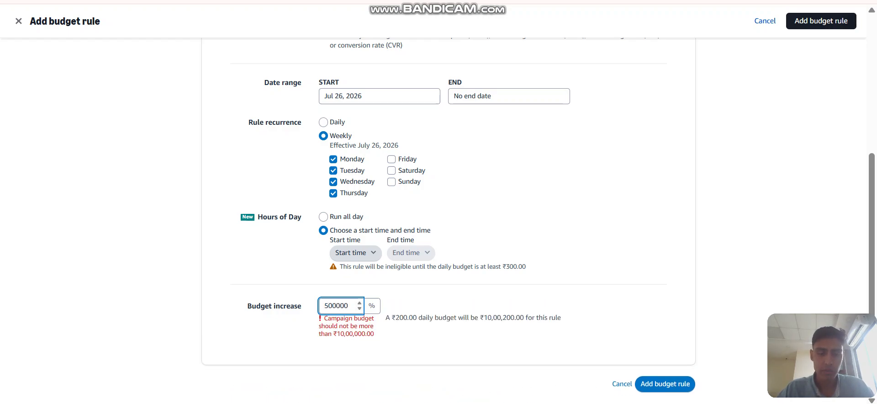
{"action": "key", "text": "BackSpace"}
{"action": "type", "text": "0"}
{"action": "triple_click", "coordinate": [355, 334]}
{"action": "double_click", "coordinate": [356, 334]}
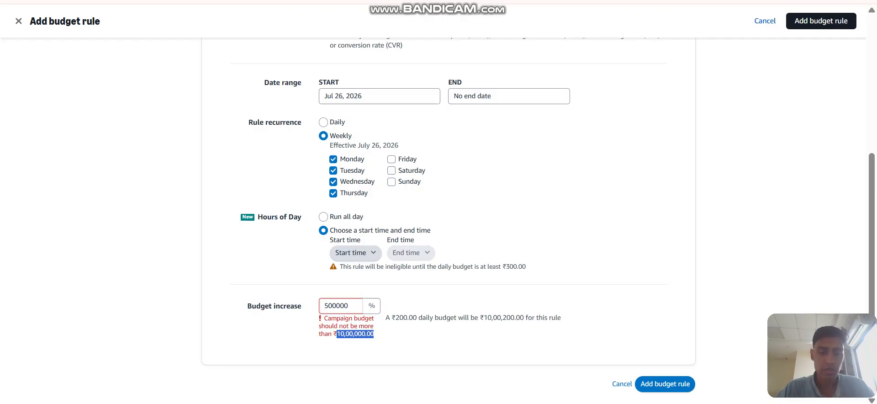
- Set the rule's budget increase to 30% and have it run all day
{"action": "double_click", "coordinate": [340, 306]}
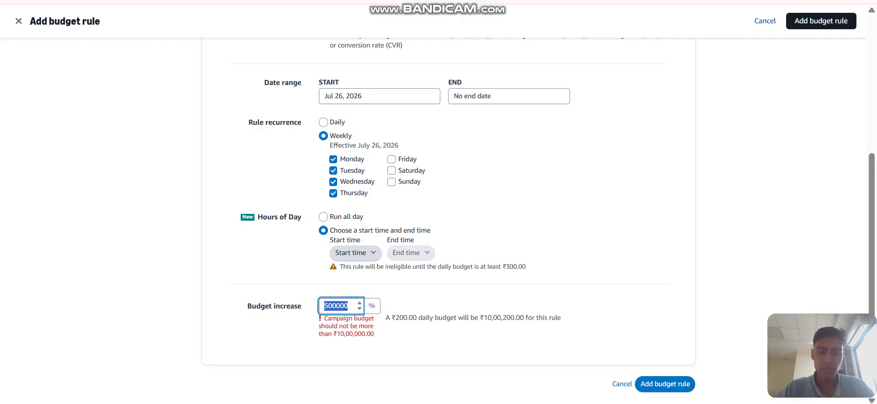
{"action": "key", "text": "BackSpace"}
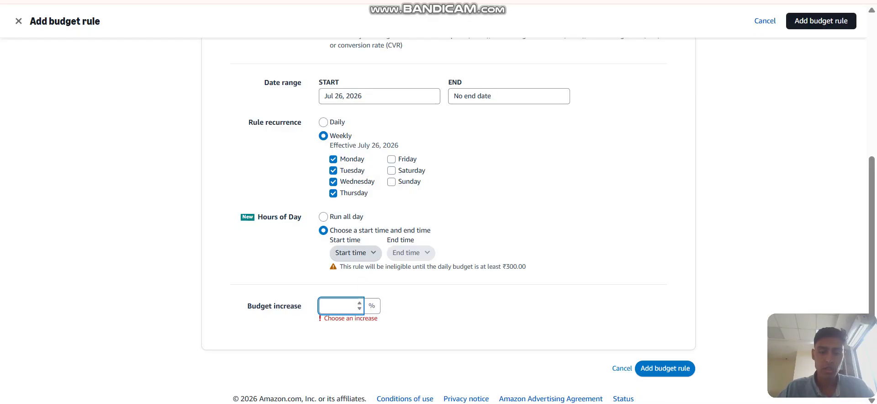
{"action": "type", "text": "30"}
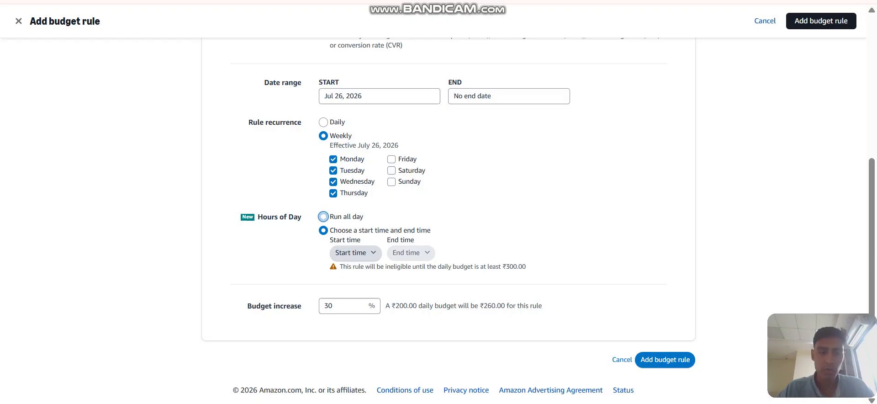
{"action": "left_click", "coordinate": [323, 217]}
- Check the settings of 20P Rule and add it to the campaign
{"action": "scroll", "coordinate": [365, 215], "scroll_direction": "up", "scroll_amount": 5}
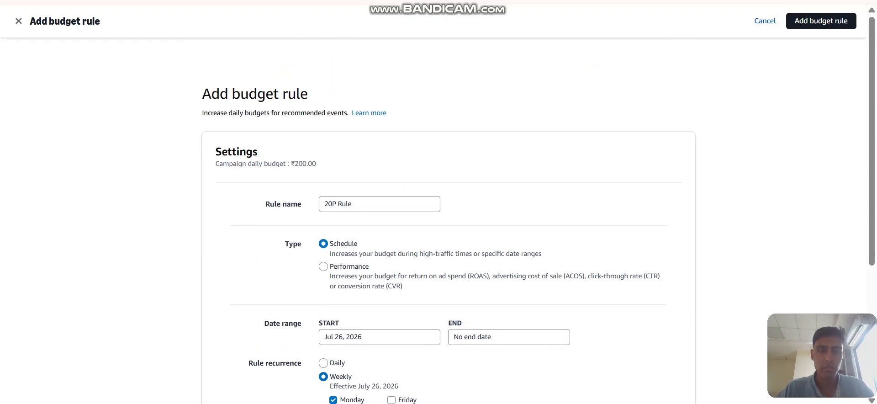
{"action": "scroll", "coordinate": [365, 214], "scroll_direction": "down", "scroll_amount": 5}
{"action": "left_click", "coordinate": [665, 360]}
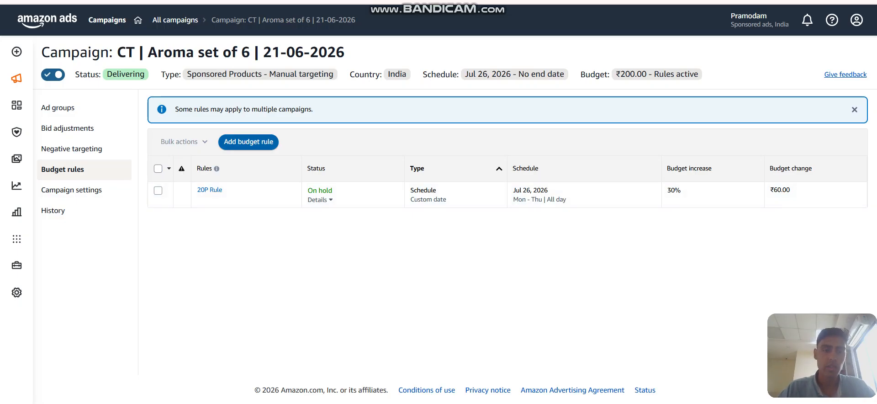
- Start a second budget rule for the same campaign and name it 30P Rule
{"action": "key", "text": "F5"}
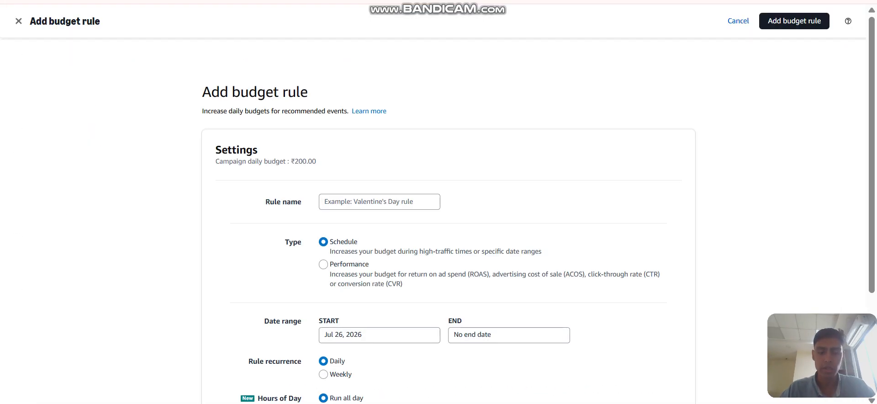
{"action": "left_click", "coordinate": [379, 205]}
{"action": "type", "text": "3"}
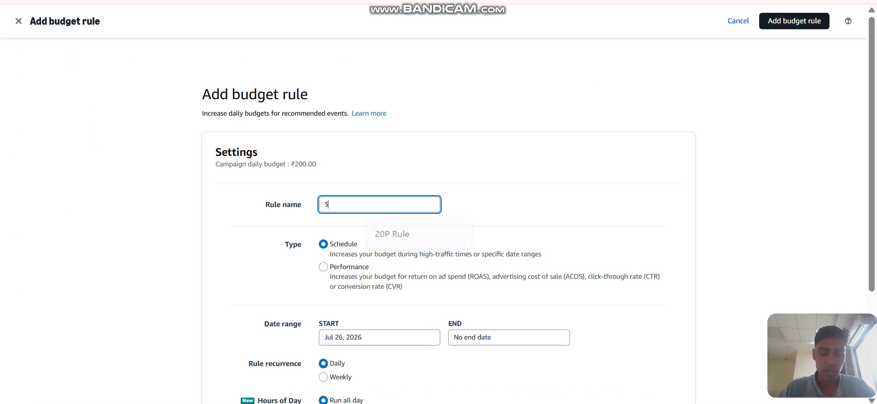
{"action": "type", "text": "0P Rule"}
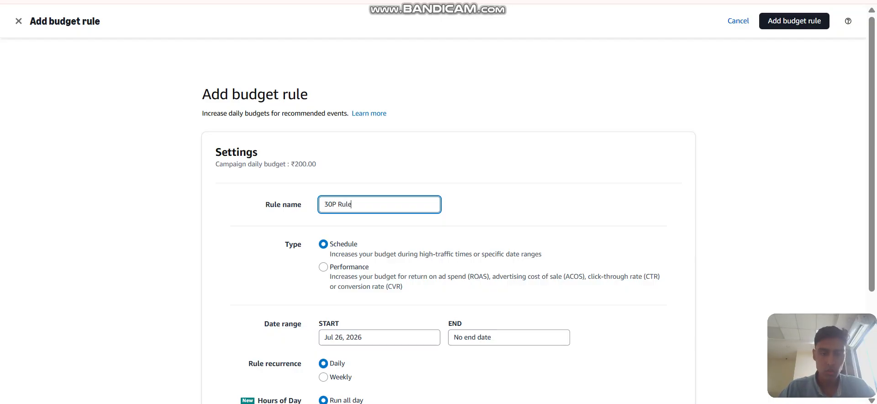
- Make the second rule recur weekly on Friday, Saturday and Sunday
{"action": "scroll", "coordinate": [439, 219], "scroll_direction": "down", "scroll_amount": 3}
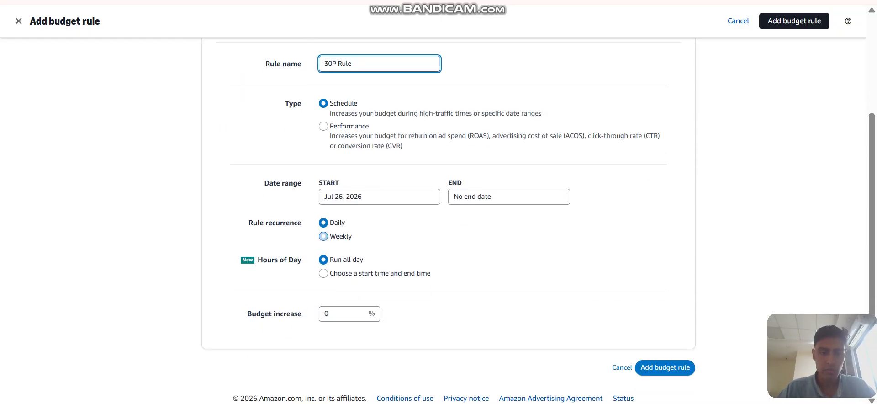
{"action": "left_click", "coordinate": [324, 236]}
{"action": "scroll", "coordinate": [323, 236], "scroll_direction": "down", "scroll_amount": 2}
{"action": "left_click", "coordinate": [392, 196]}
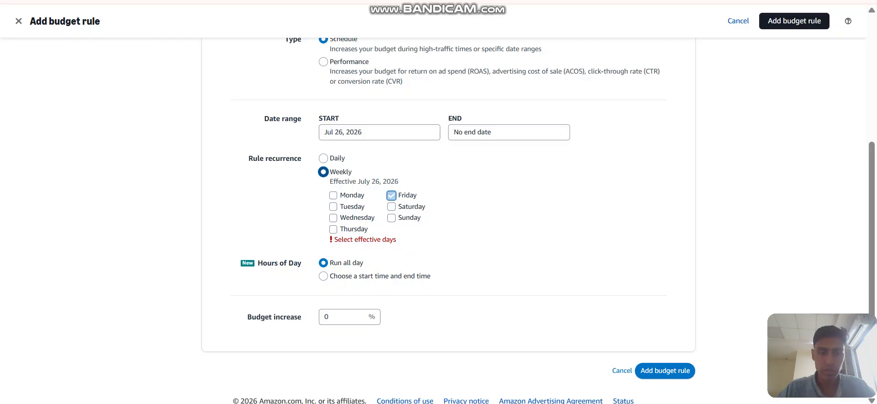
{"action": "left_click", "coordinate": [392, 206]}
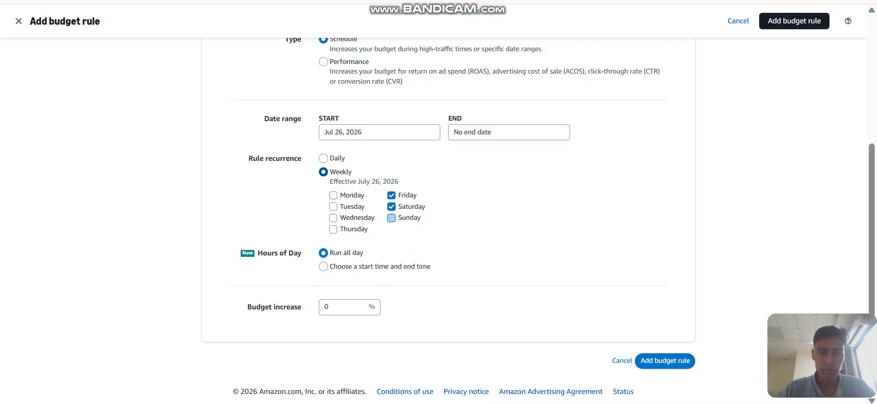
{"action": "left_click", "coordinate": [391, 218]}
- Set the second rule's budget increase to 30% and add the rule to the campaign
{"action": "left_click", "coordinate": [340, 307]}
{"action": "type", "text": "30"}
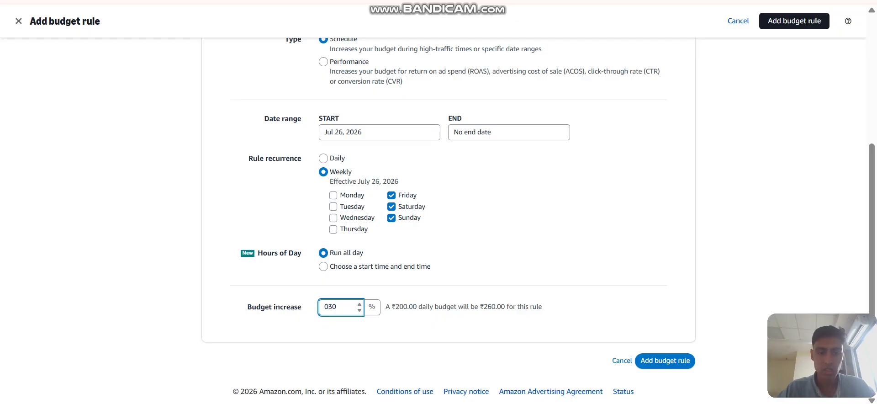
{"action": "key", "text": "Tab"}
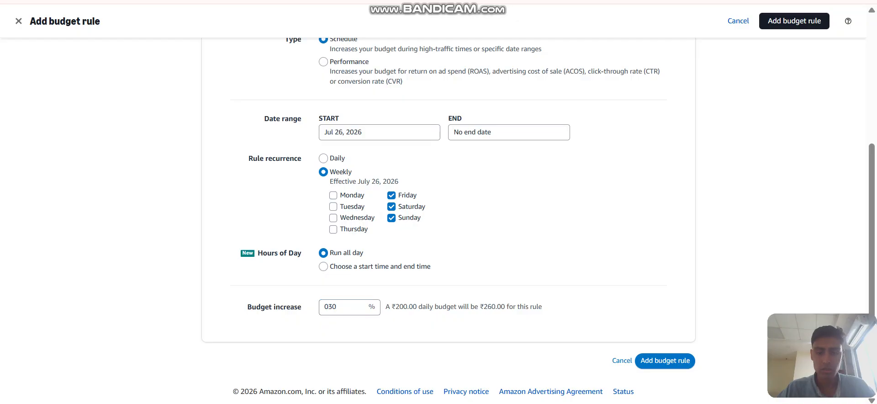
{"action": "left_click", "coordinate": [665, 360]}
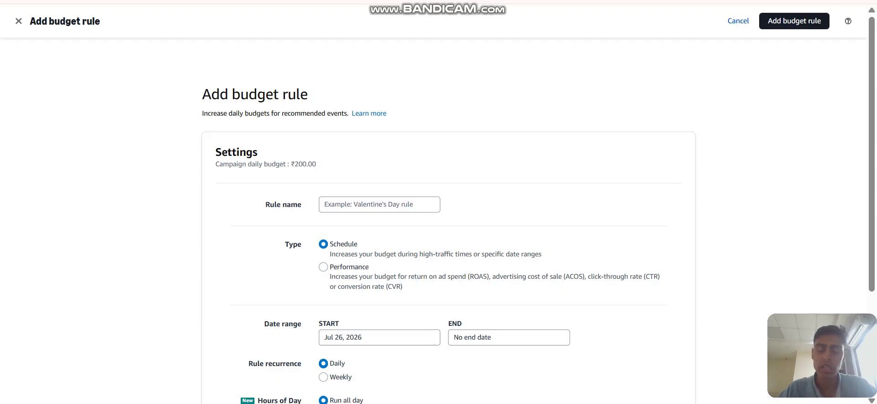
- Name the new budget rule ACOS Rule
{"action": "scroll", "coordinate": [438, 219], "scroll_direction": "down", "scroll_amount": 1}
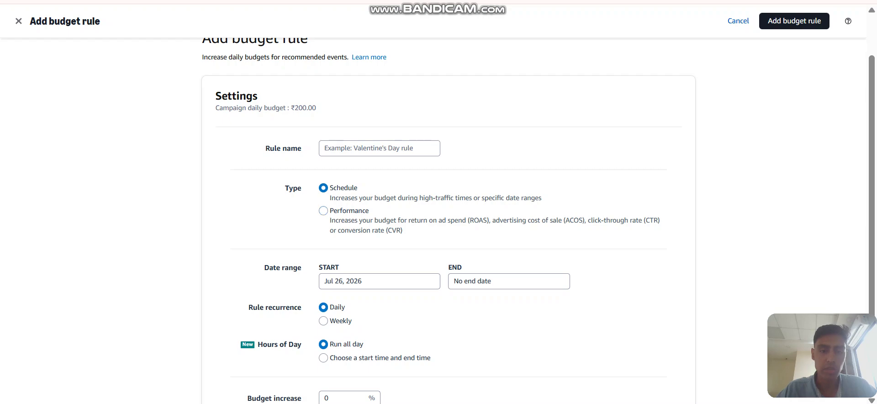
{"action": "left_click", "coordinate": [380, 148]}
{"action": "type", "text": "AOC"}
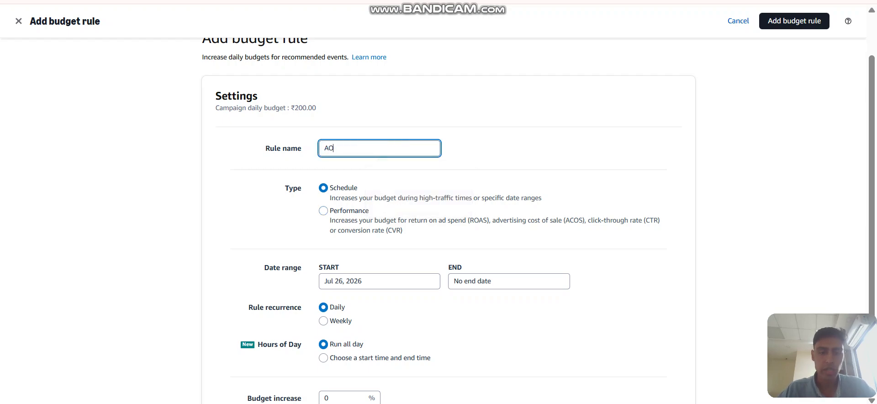
{"action": "key", "text": "BackSpace"}
{"action": "key", "text": "BackSpace"}
{"action": "type", "text": "COS RUle]="}
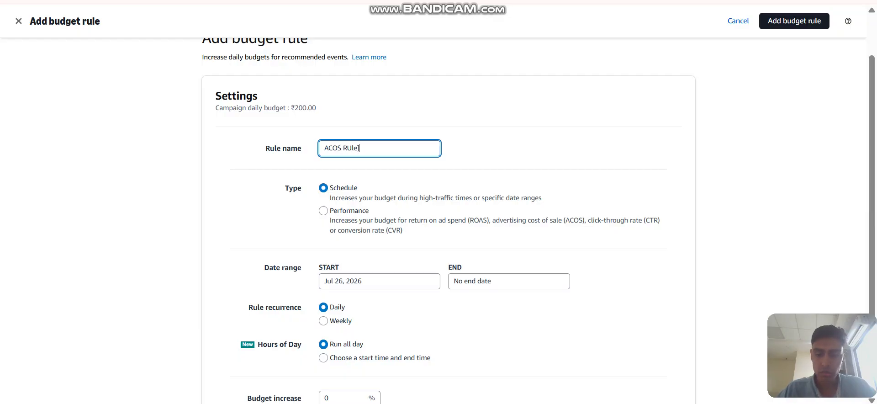
{"action": "key", "text": "BackSpace"}
{"action": "key", "text": "BackSpace"}
{"action": "key", "text": "BackSpace"}
{"action": "key", "text": "BackSpace"}
{"action": "key", "text": "BackSpace"}
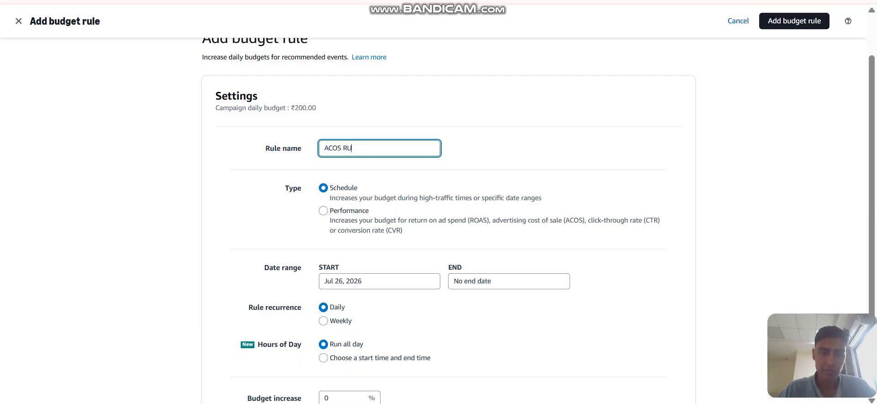
{"action": "type", "text": "ule"}
- Change the ACOS Rule's type to Performance and bring up its performance metric and budget increase settings
{"action": "left_click", "coordinate": [324, 211]}
{"action": "scroll", "coordinate": [448, 220], "scroll_direction": "down", "scroll_amount": 2}
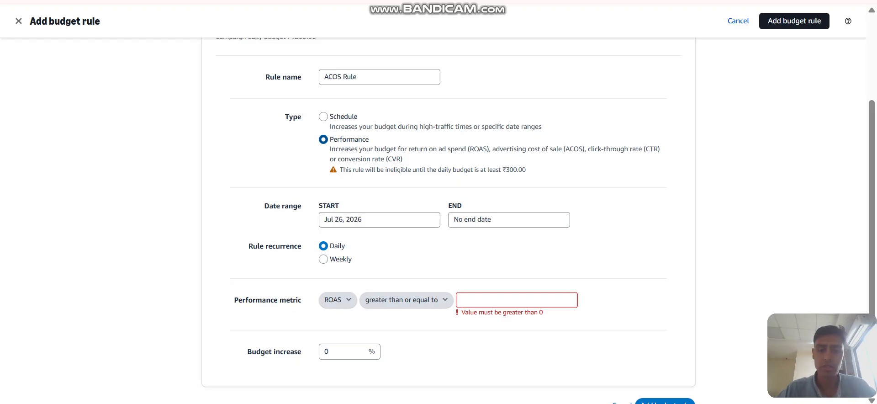
{"action": "scroll", "coordinate": [448, 219], "scroll_direction": "down", "scroll_amount": 1}
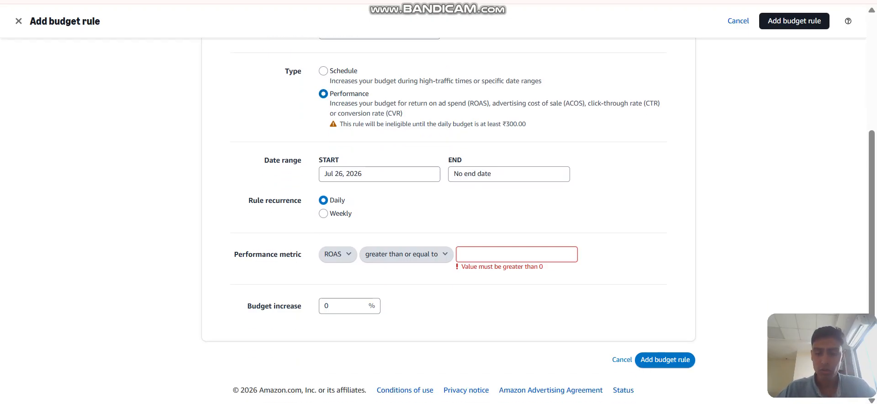